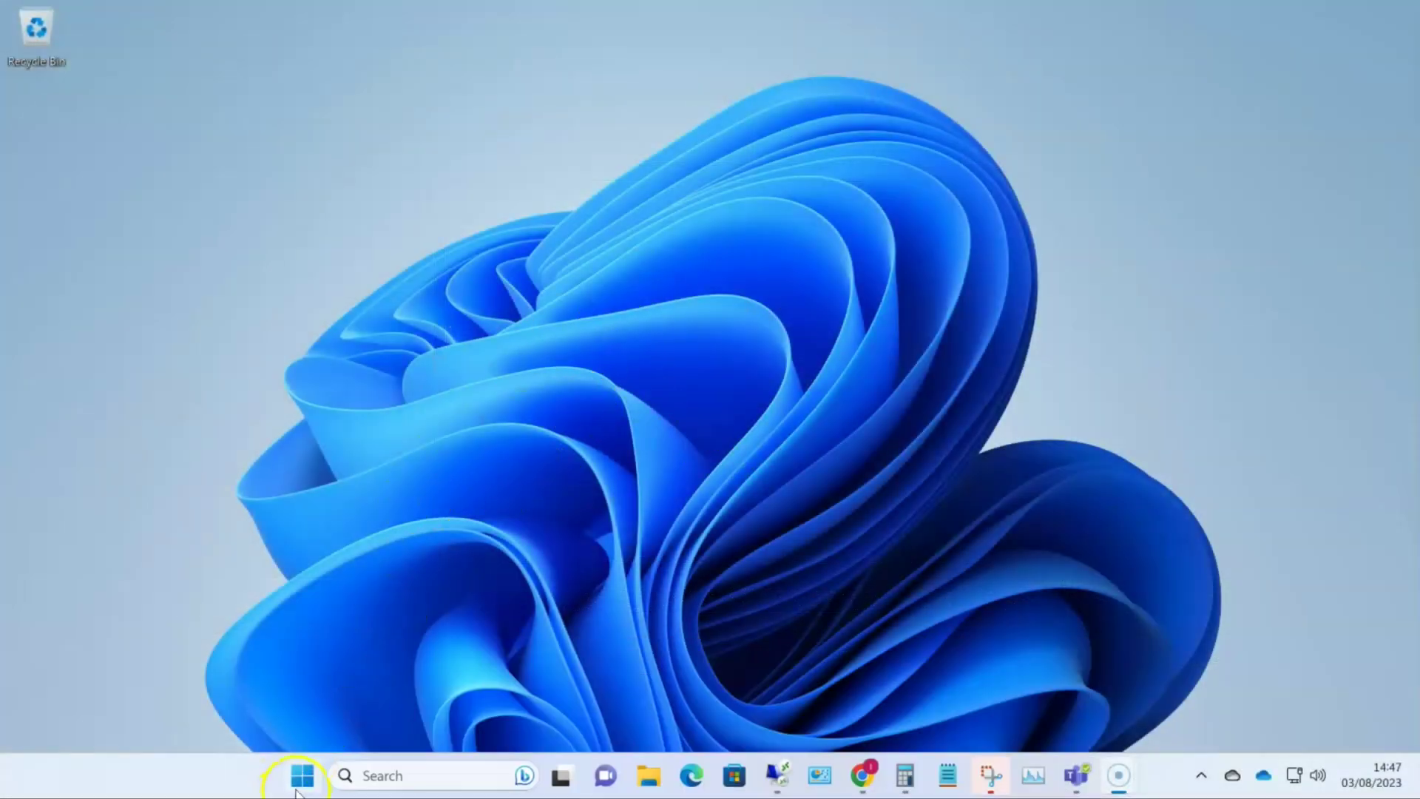
Launch Sage 50 Accounts, open the Stationery & Computer Mart UK company and log on
left_click(300, 777)
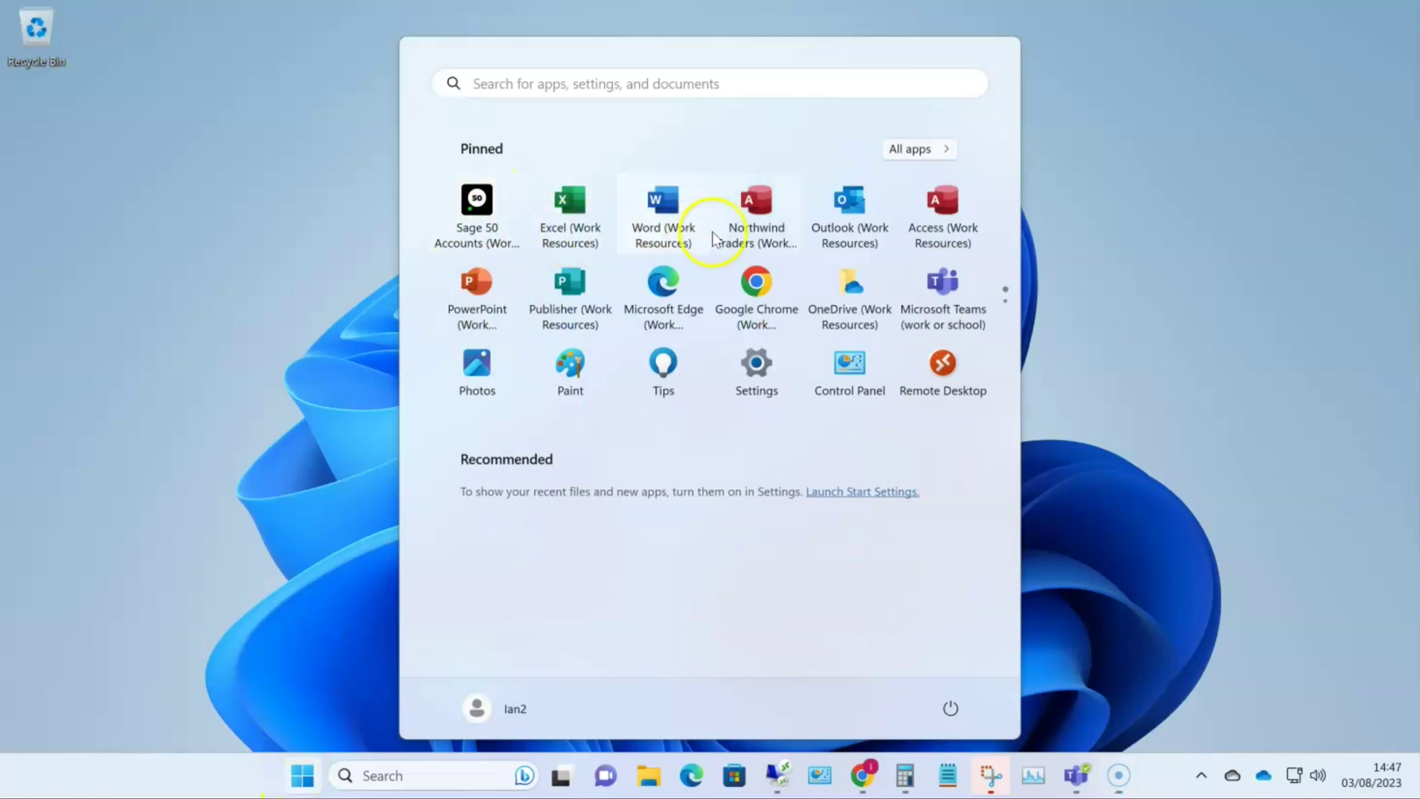
left_click(478, 214)
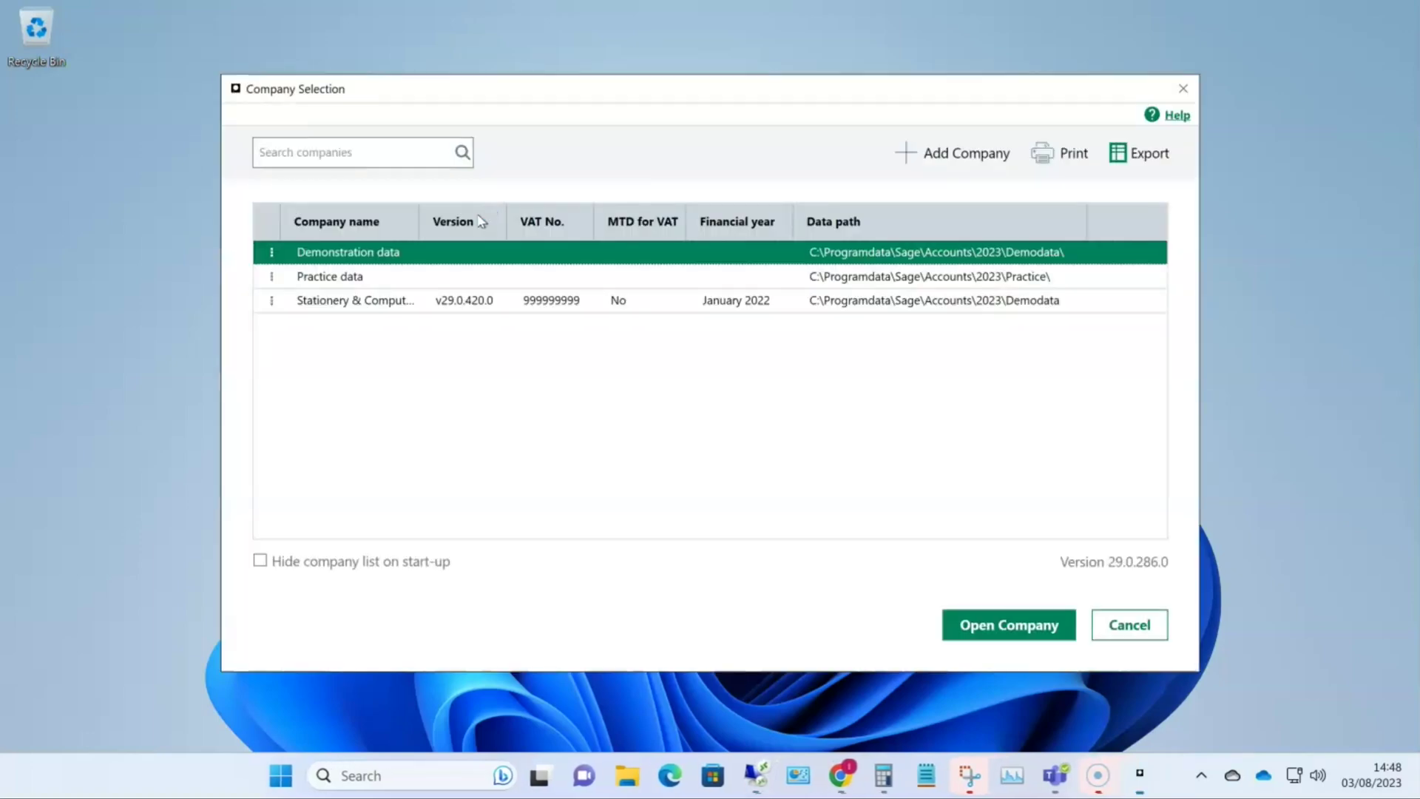
left_click(1009, 625)
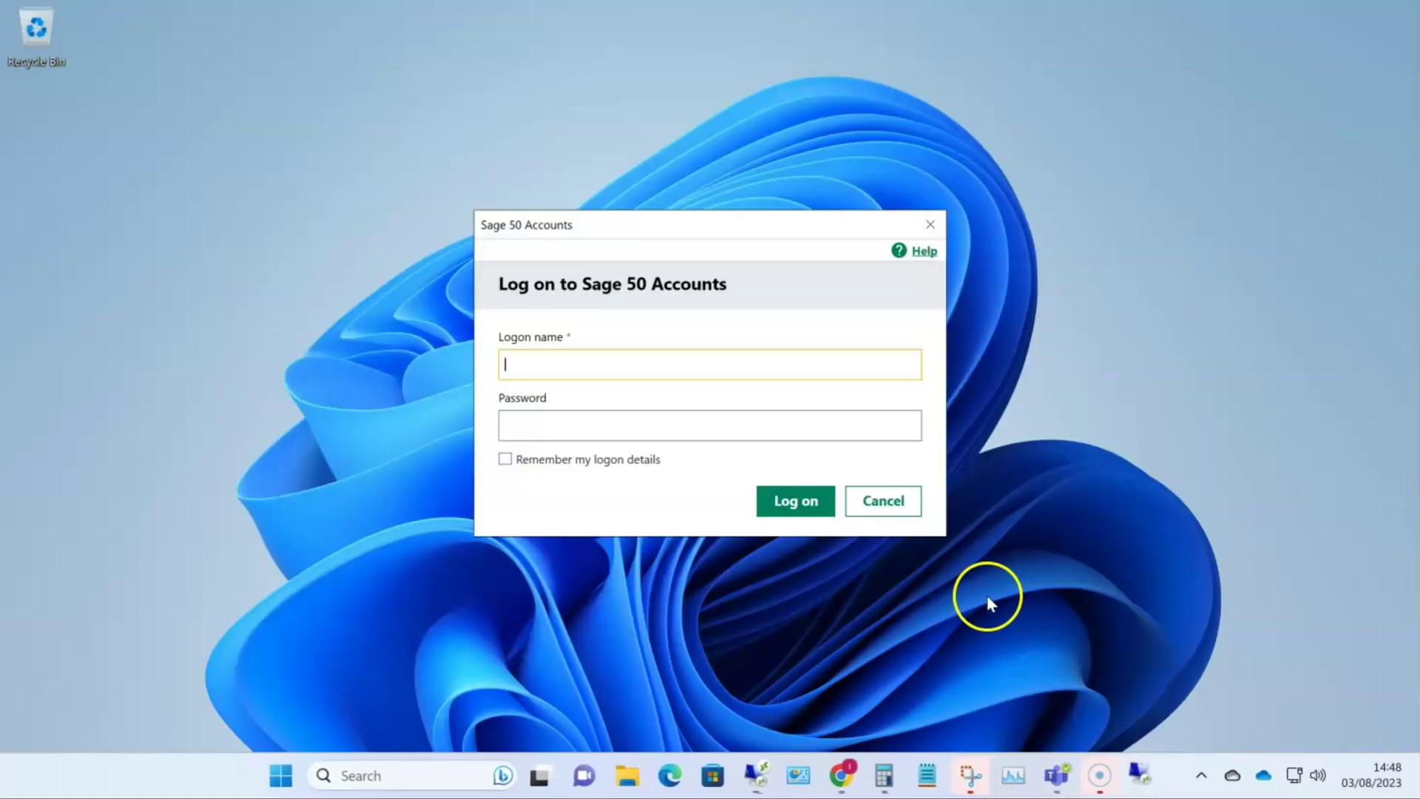
type("demo1")
key("Tab")
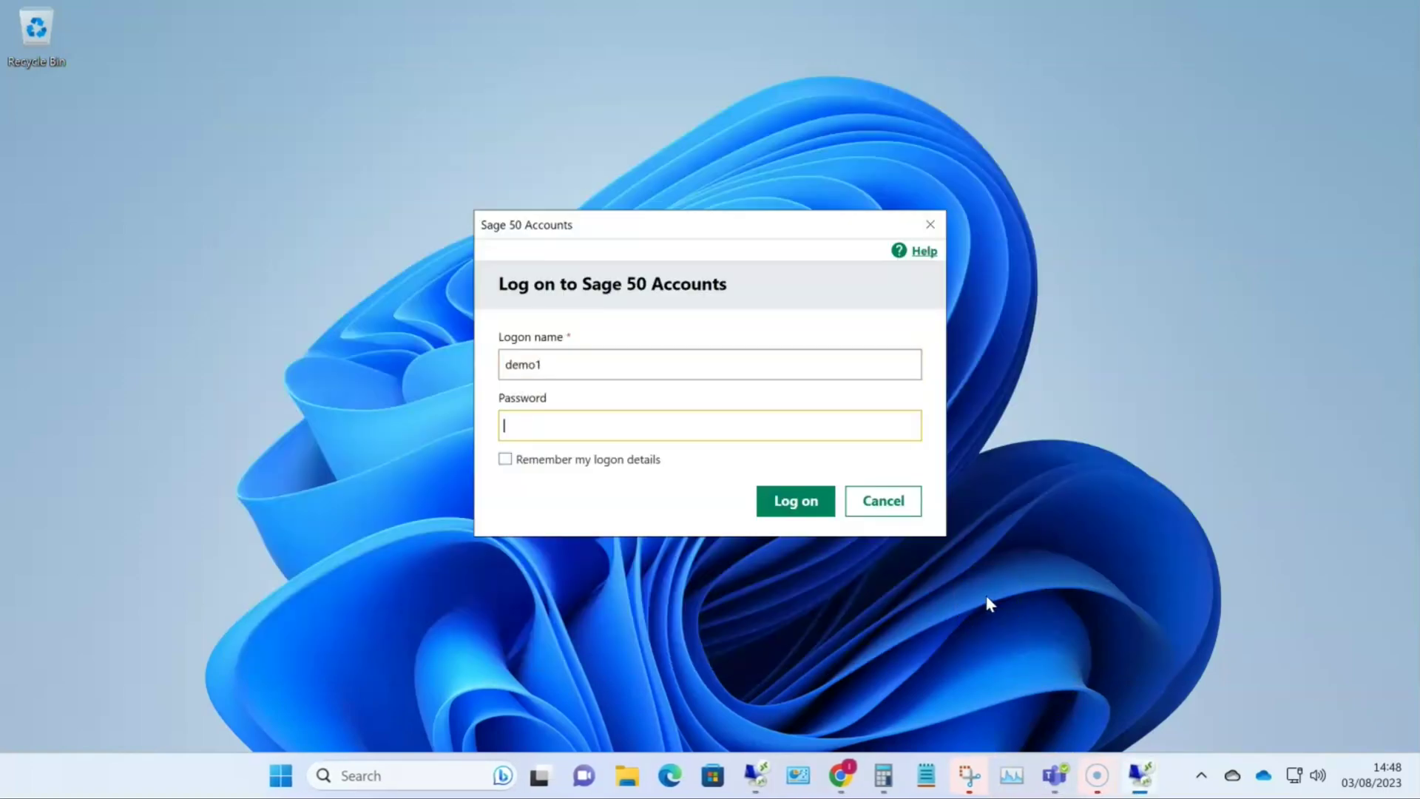
key("Return")
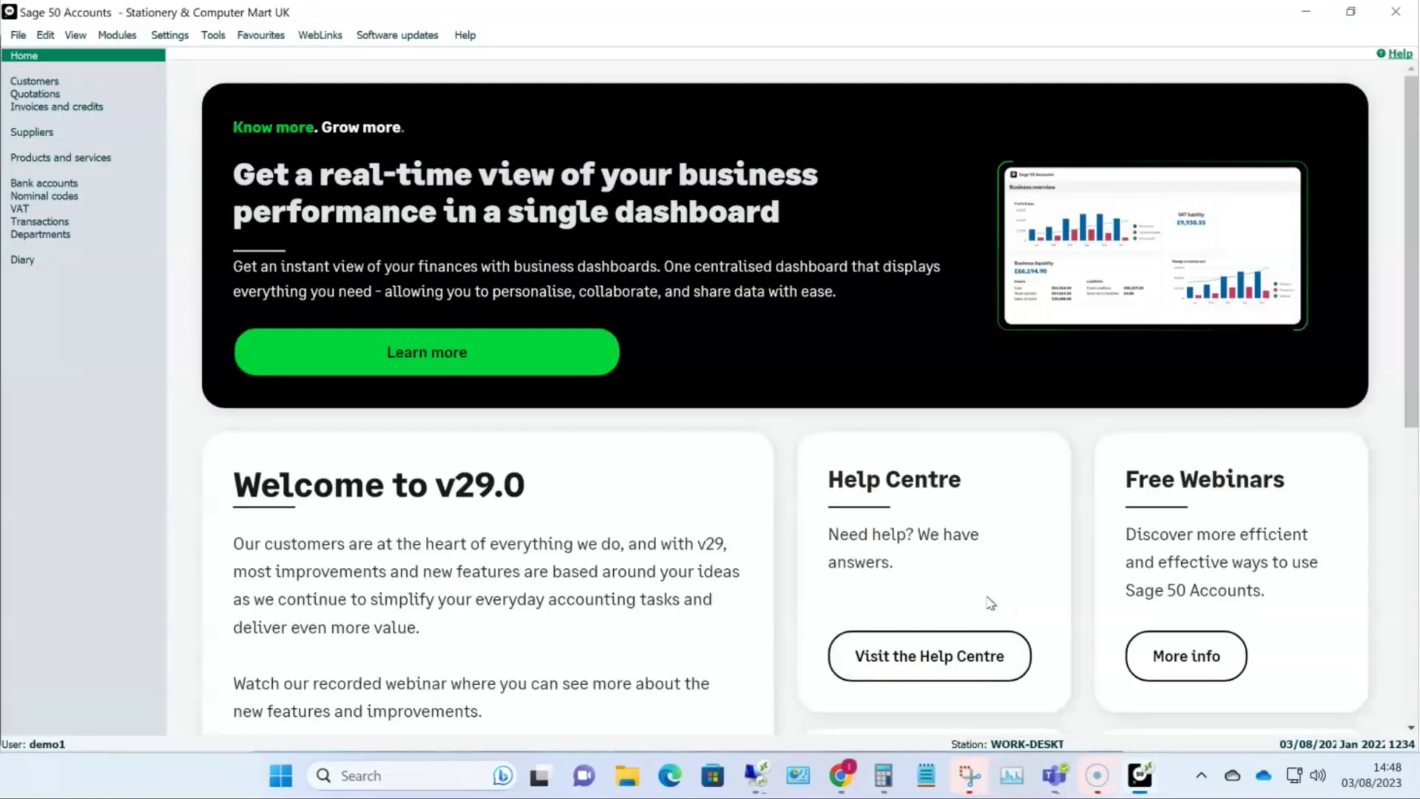
Browse Customers and Suppliers, settling on the 84-record Invoices and credits list
left_click(966, 570)
left_click(46, 83)
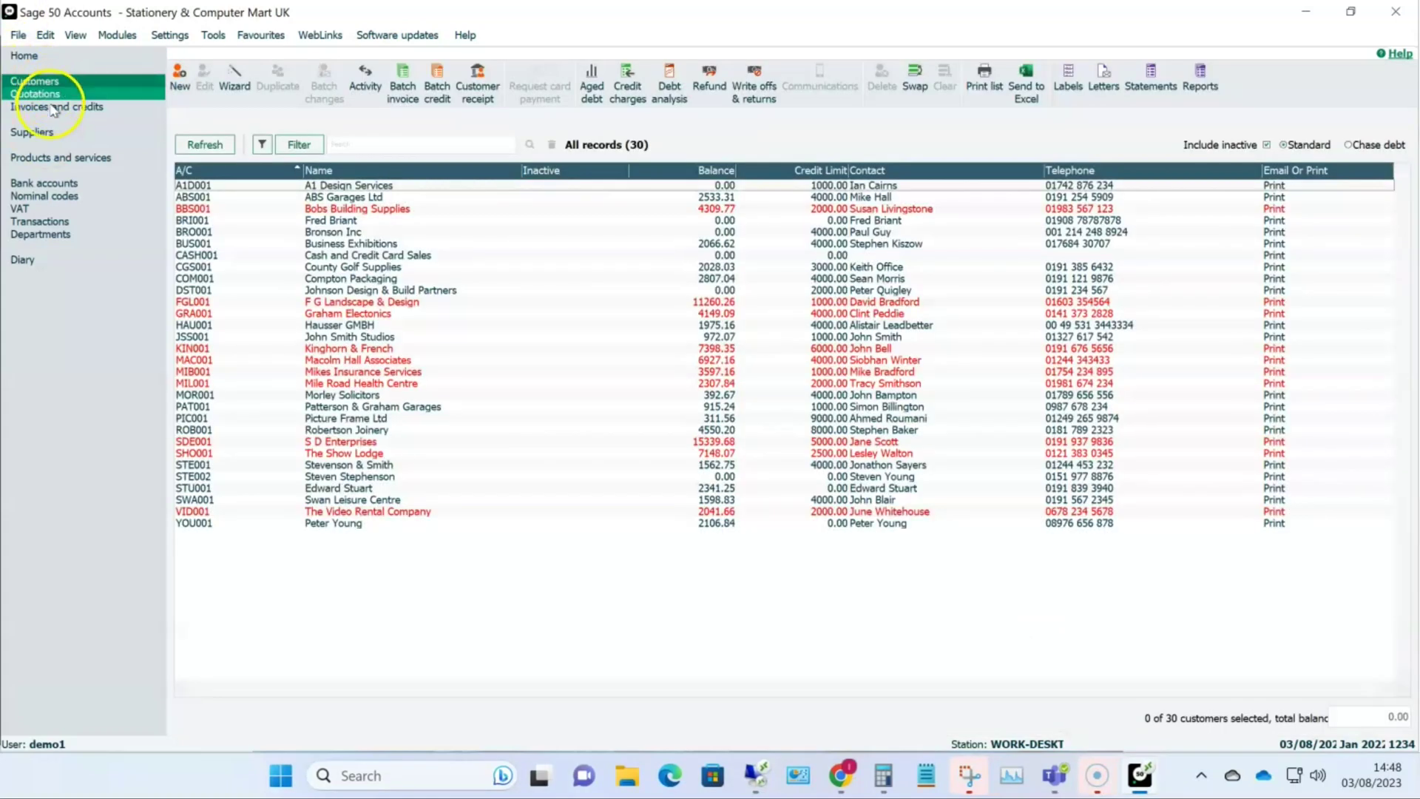
left_click(51, 106)
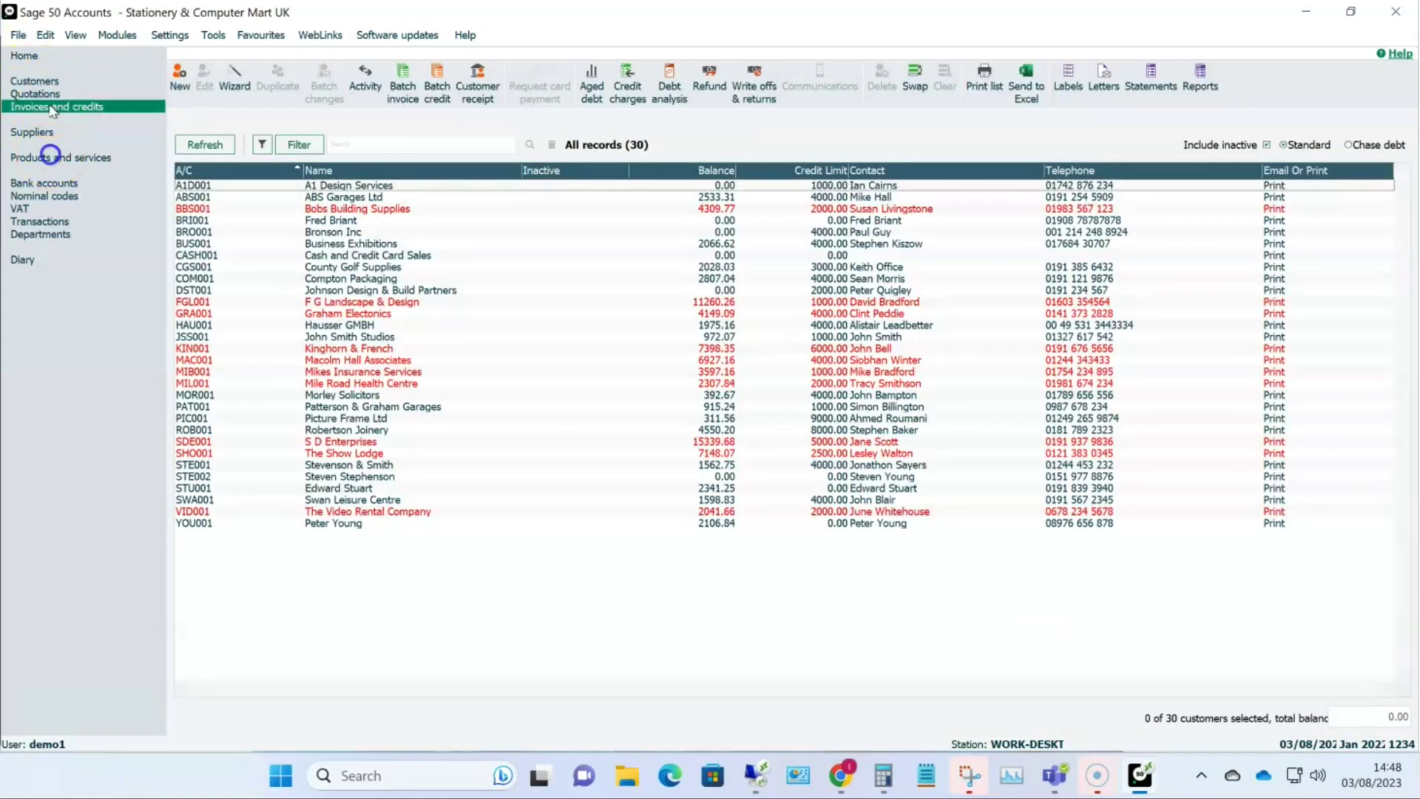
left_click(34, 132)
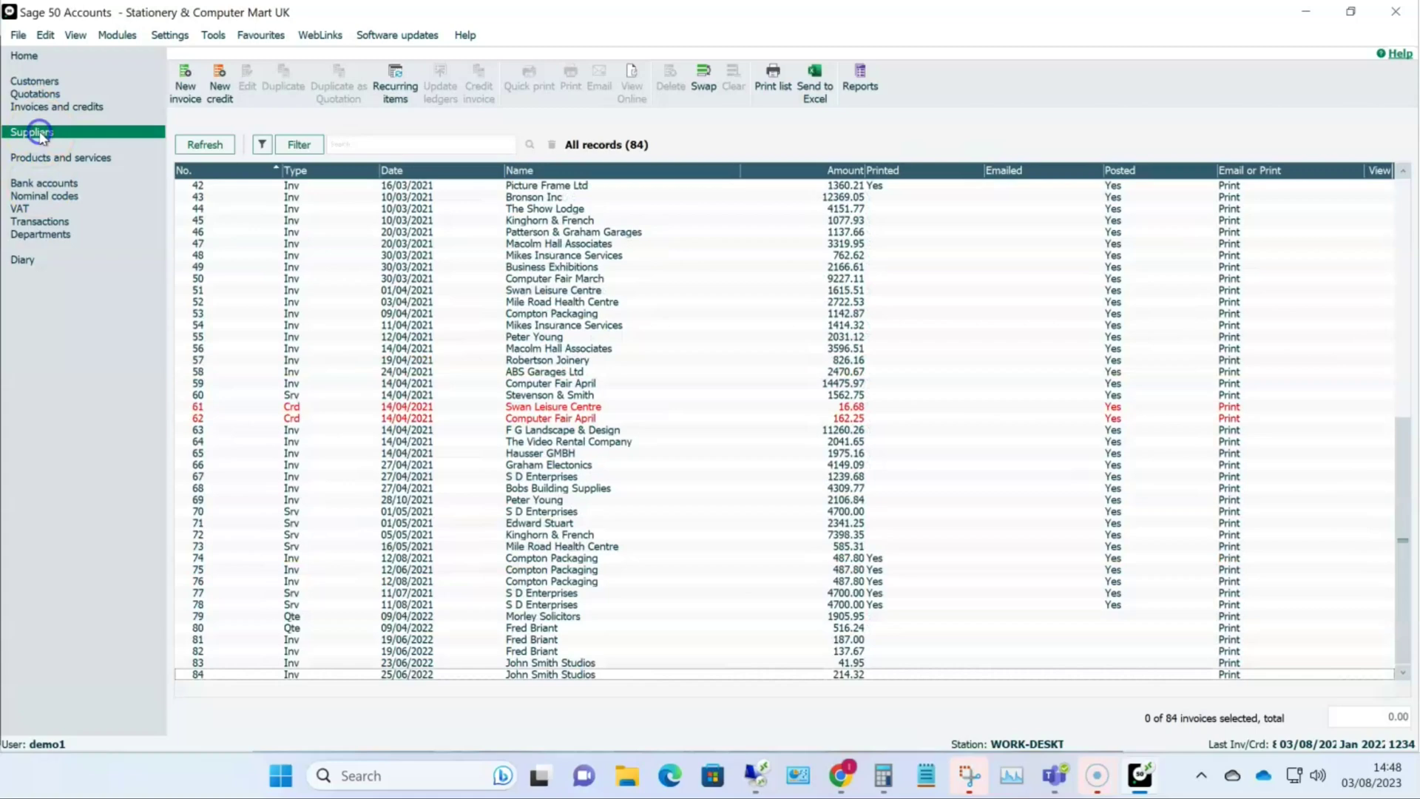
left_click(46, 106)
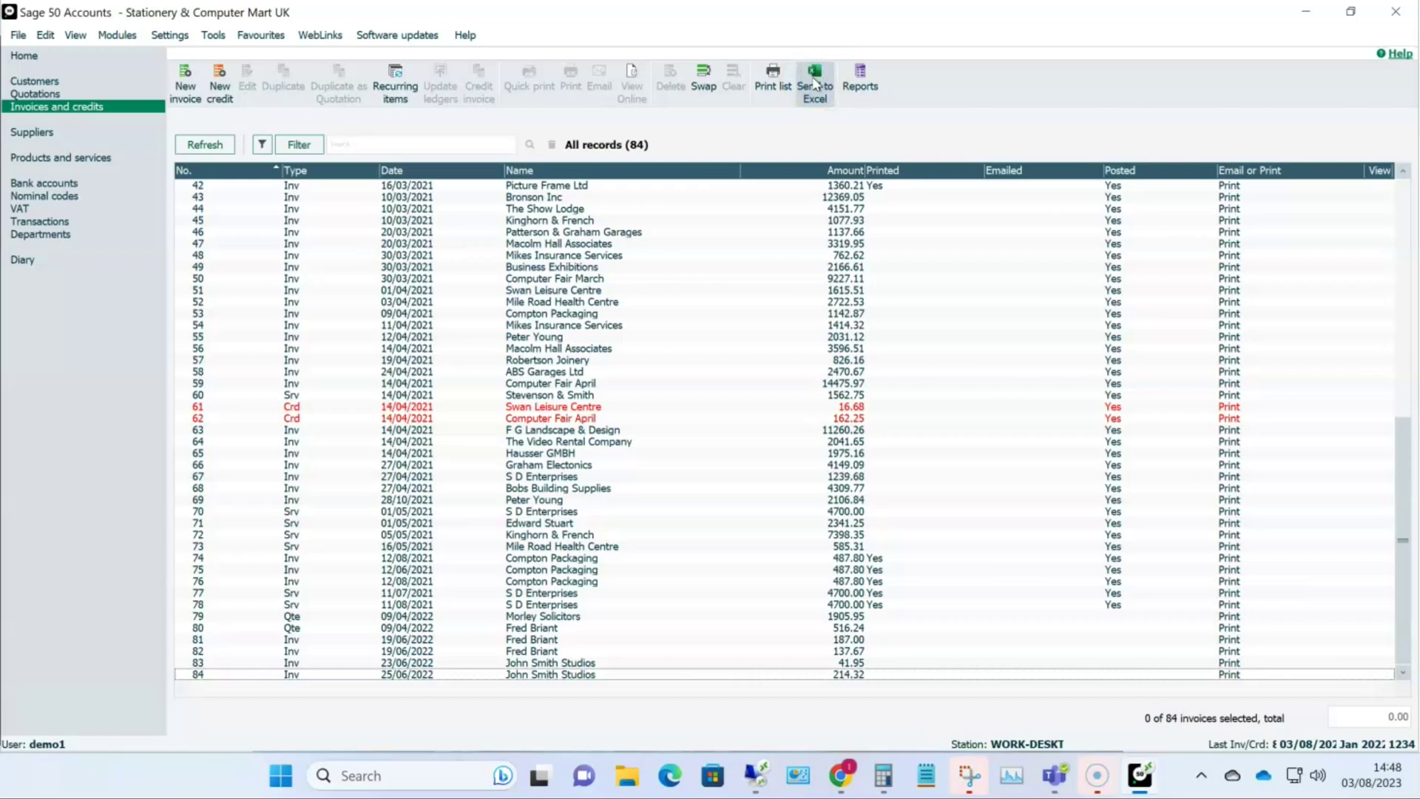
Send the invoice list to Excel as Book1 and maximise the workbook
left_click(816, 81)
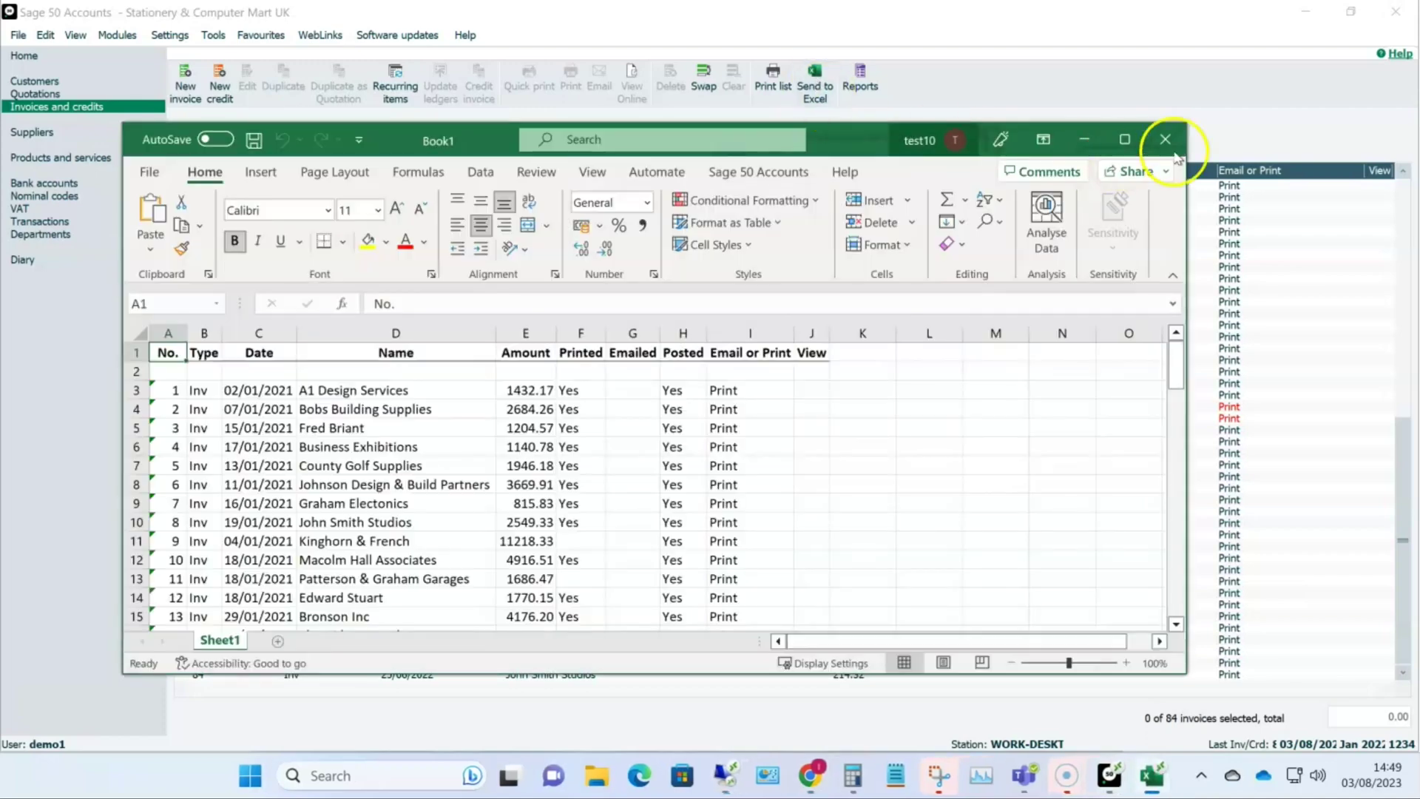
left_click(1124, 139)
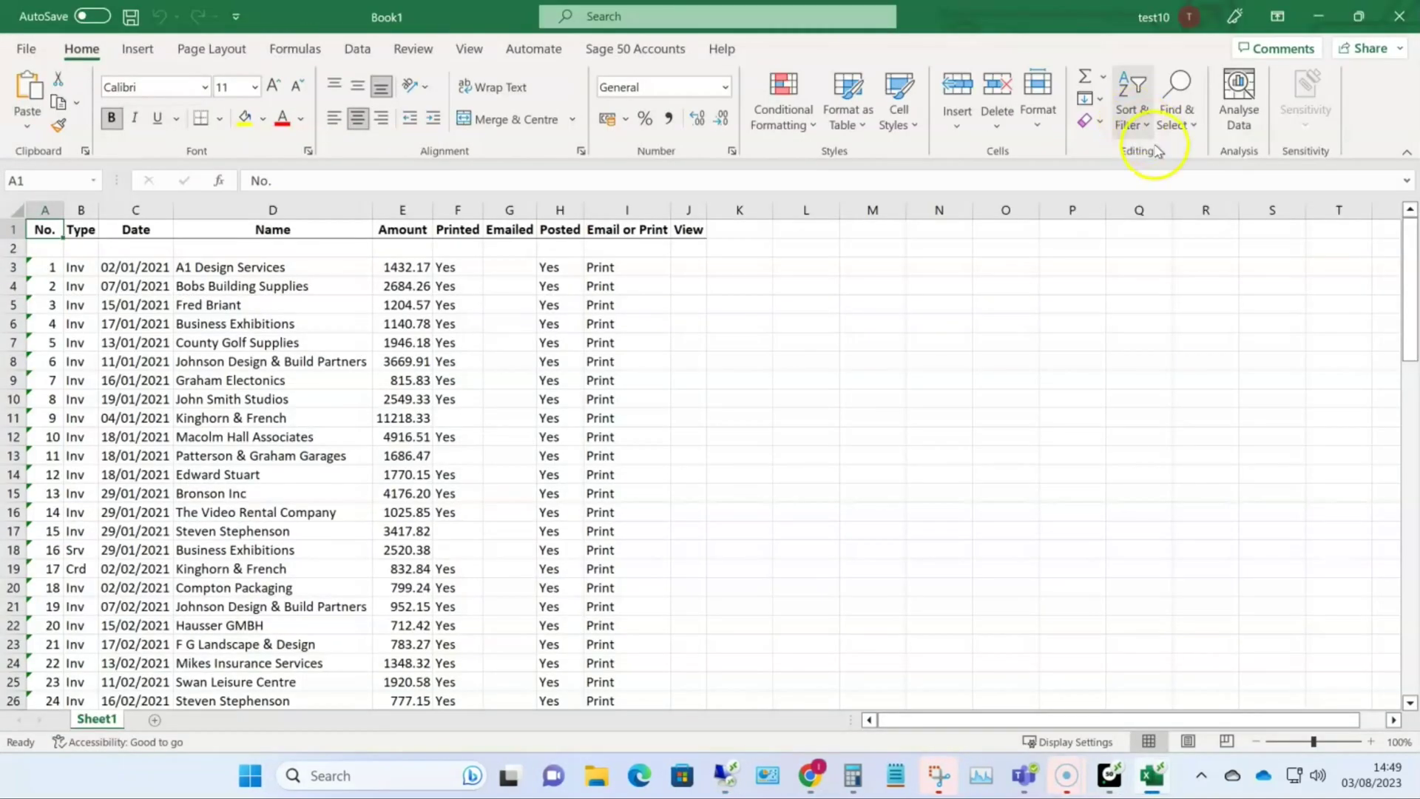
mouse_move(1108, 775)
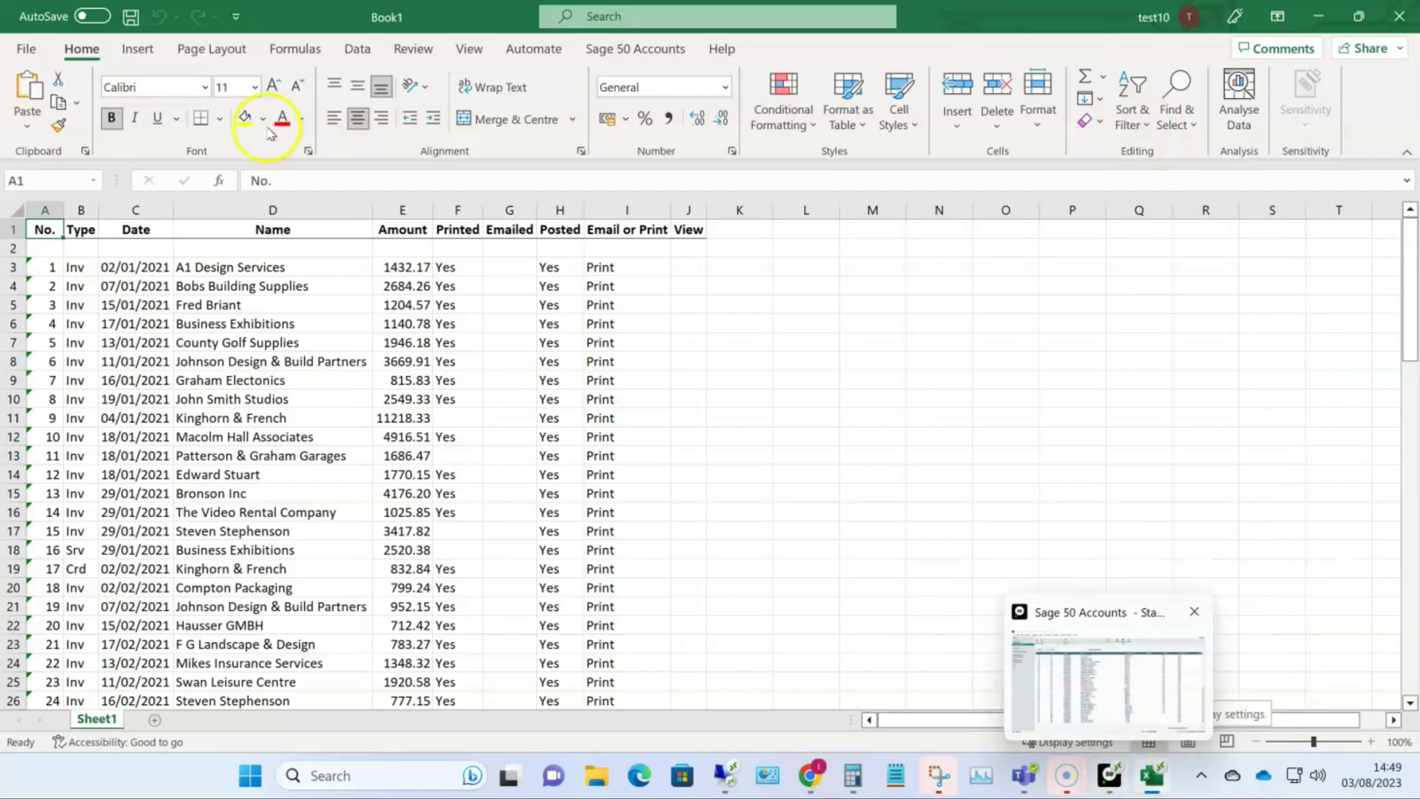
Start Save As and browse to the Sage Data folder on the D: drive
left_click(25, 50)
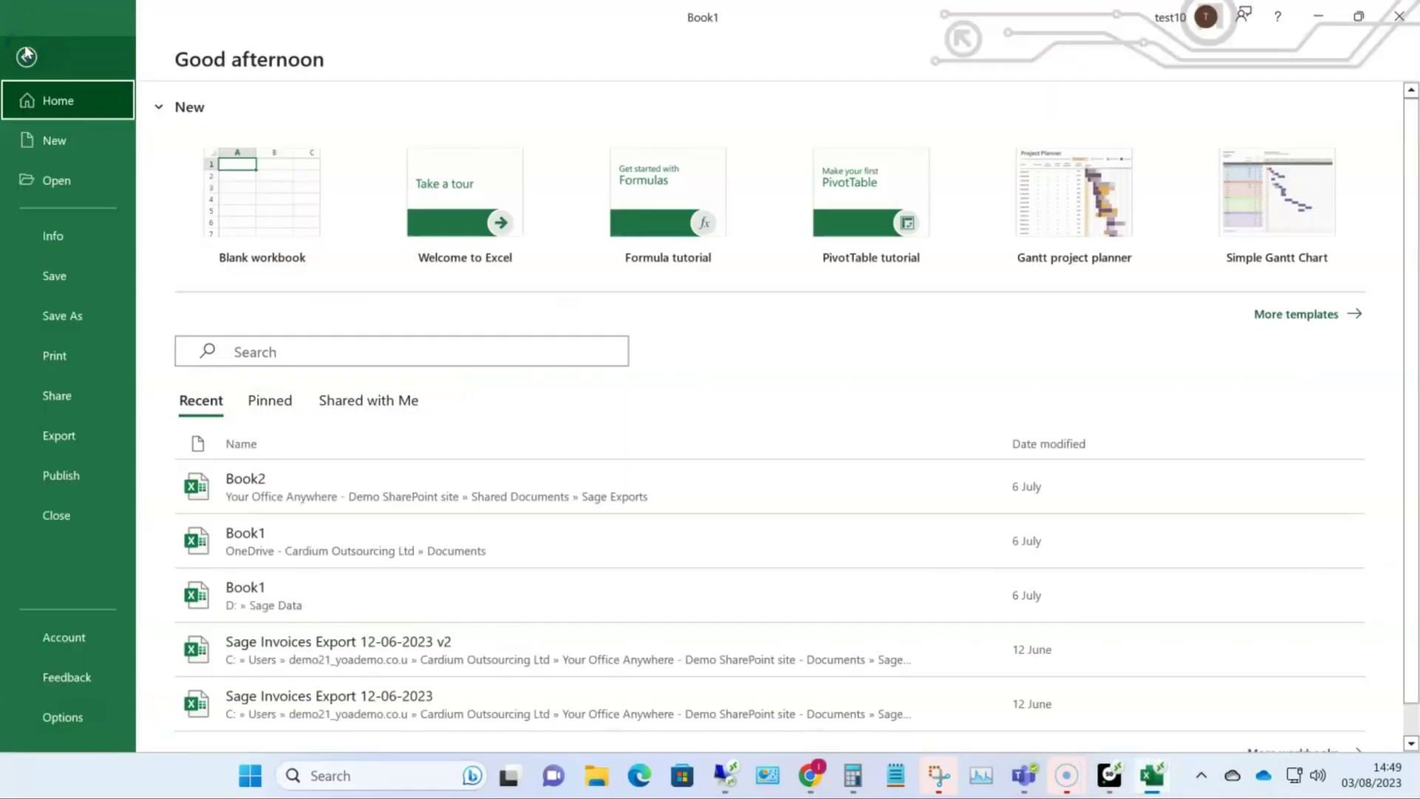
left_click(59, 317)
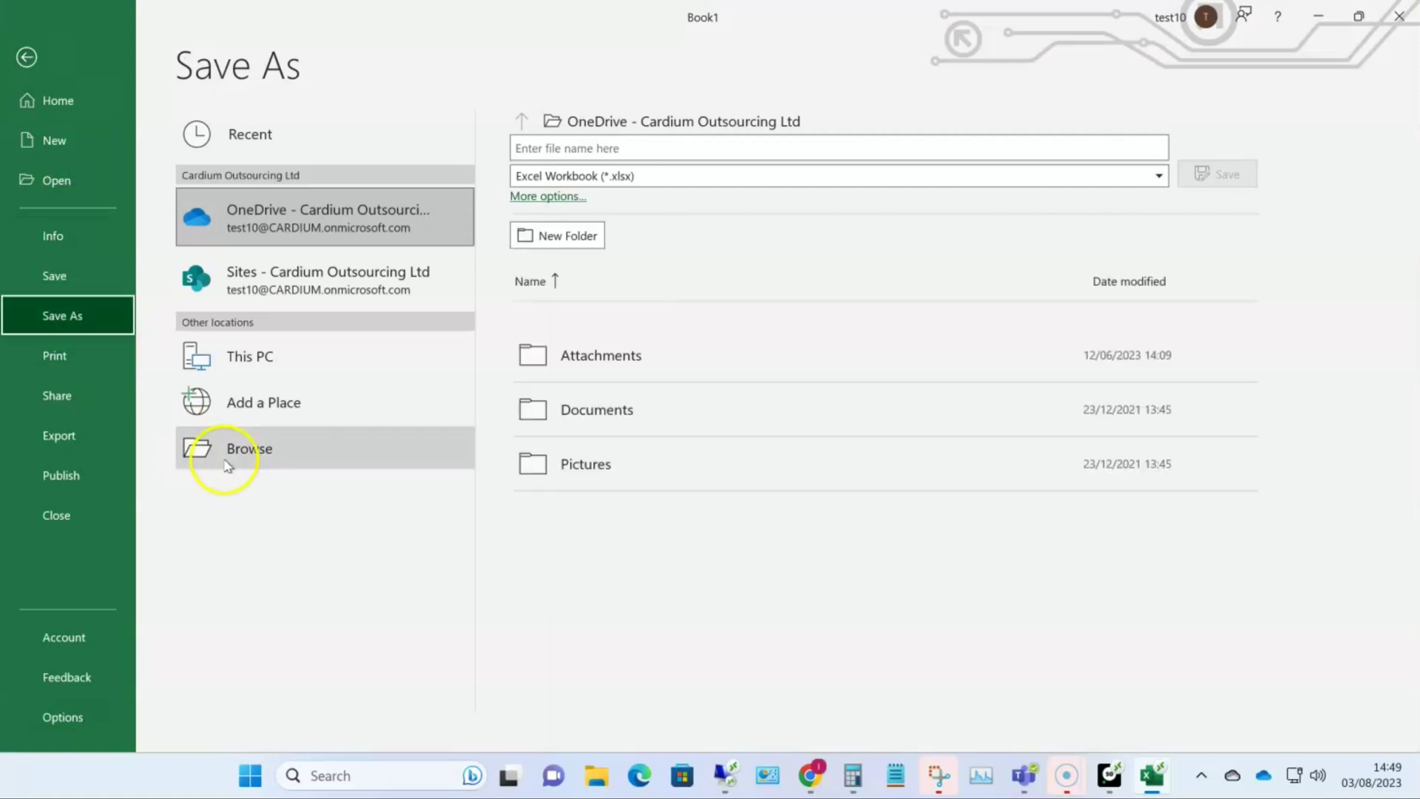
left_click(264, 451)
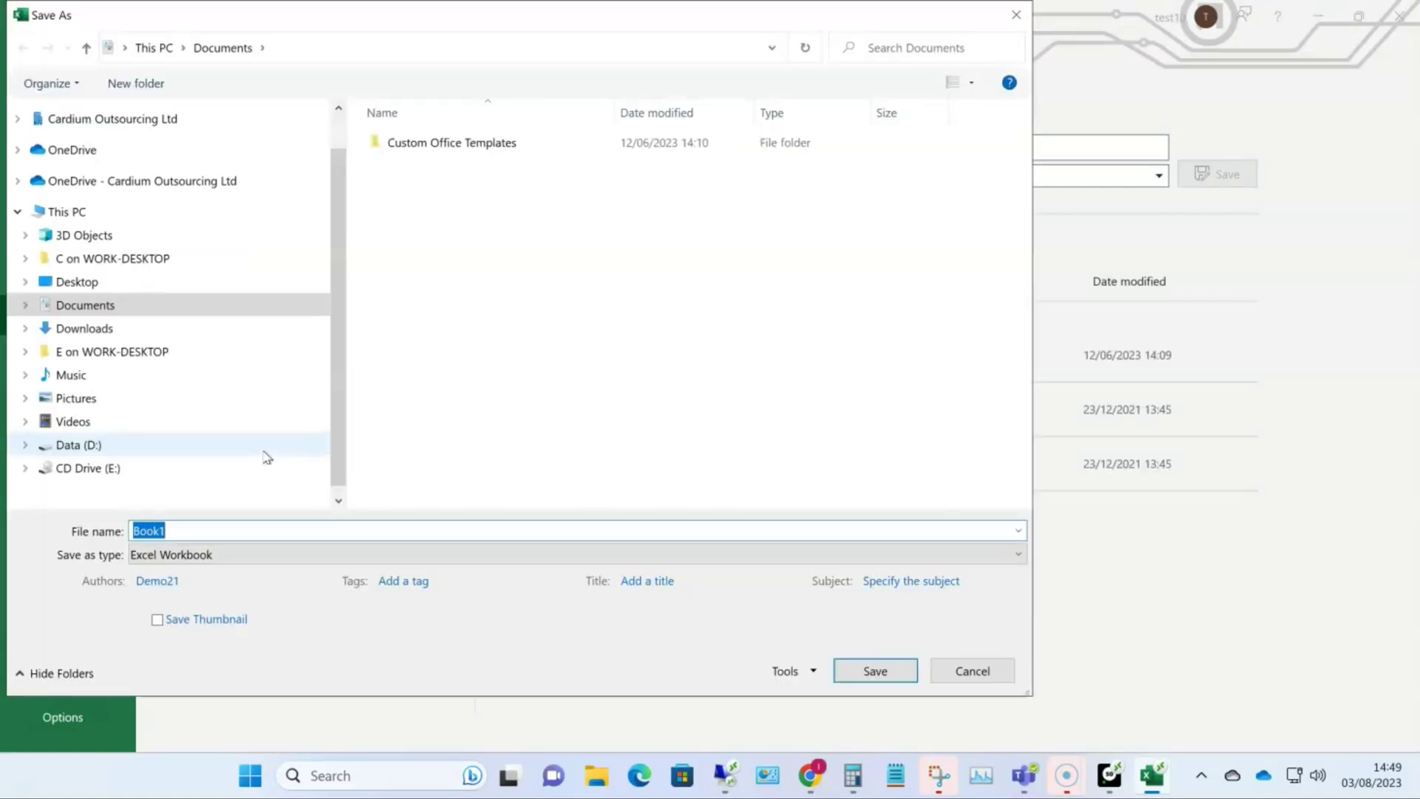
left_click(24, 444)
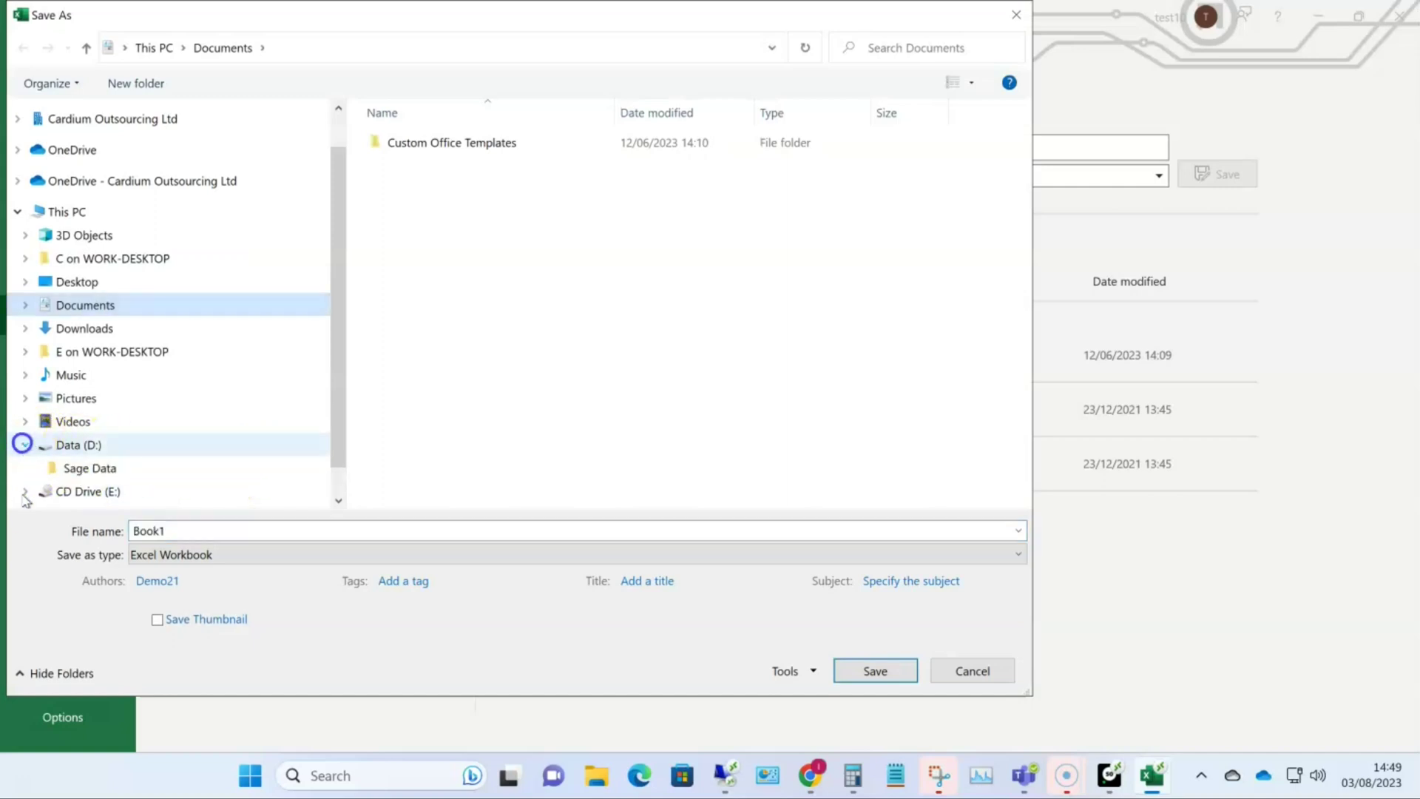
left_click(113, 471)
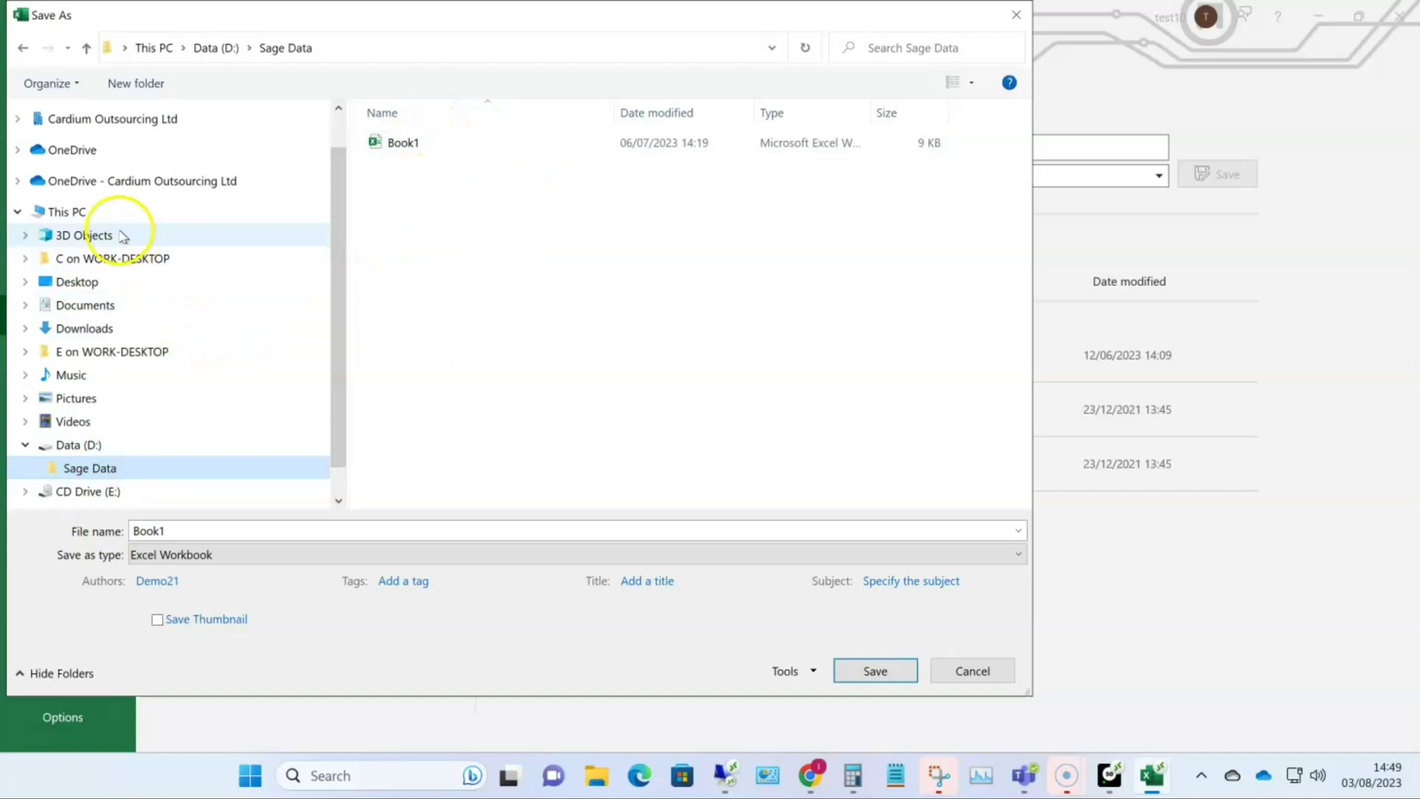
Browse OneDrive and SharePoint Documents to Sage Exports, then cancel saving and close Book1
left_click(16, 181)
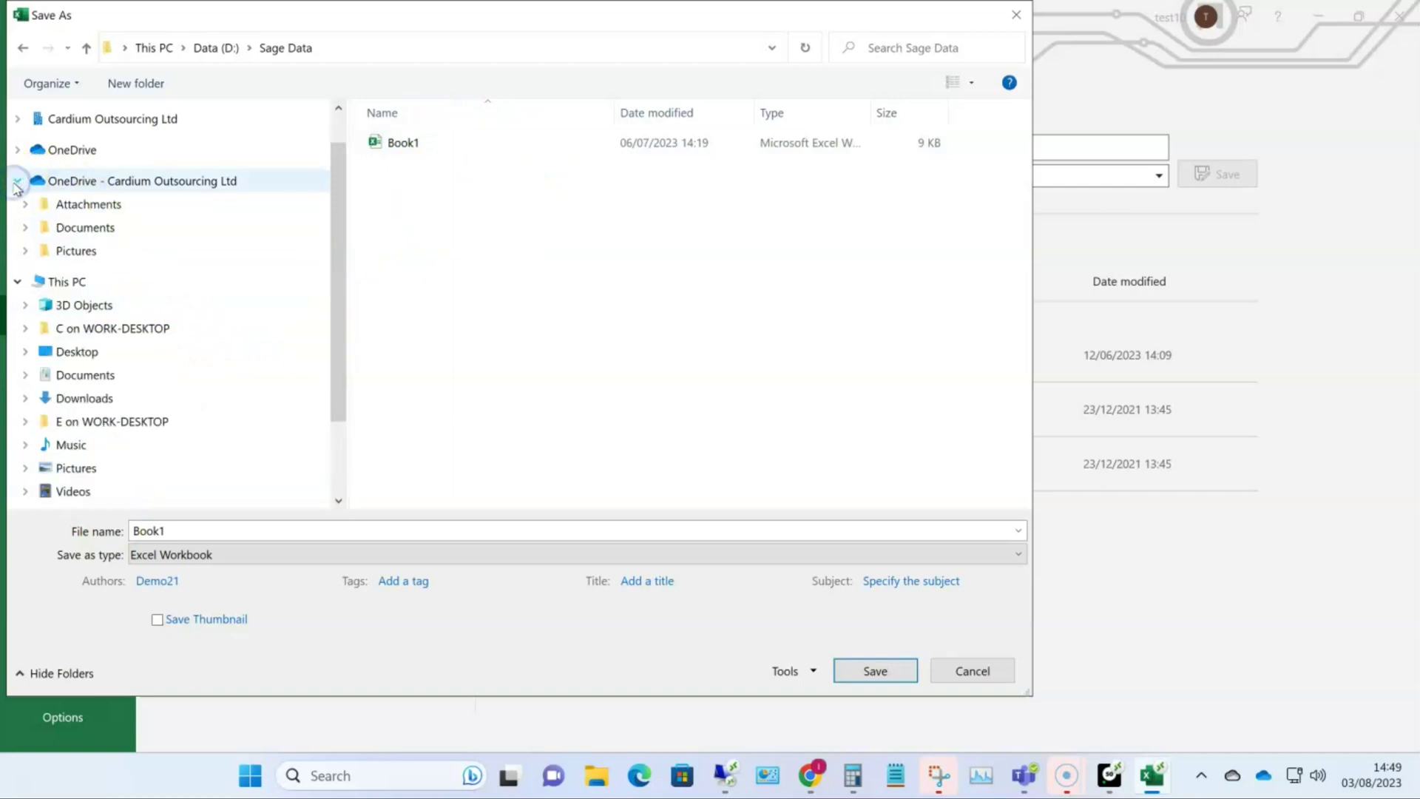
left_click(72, 227)
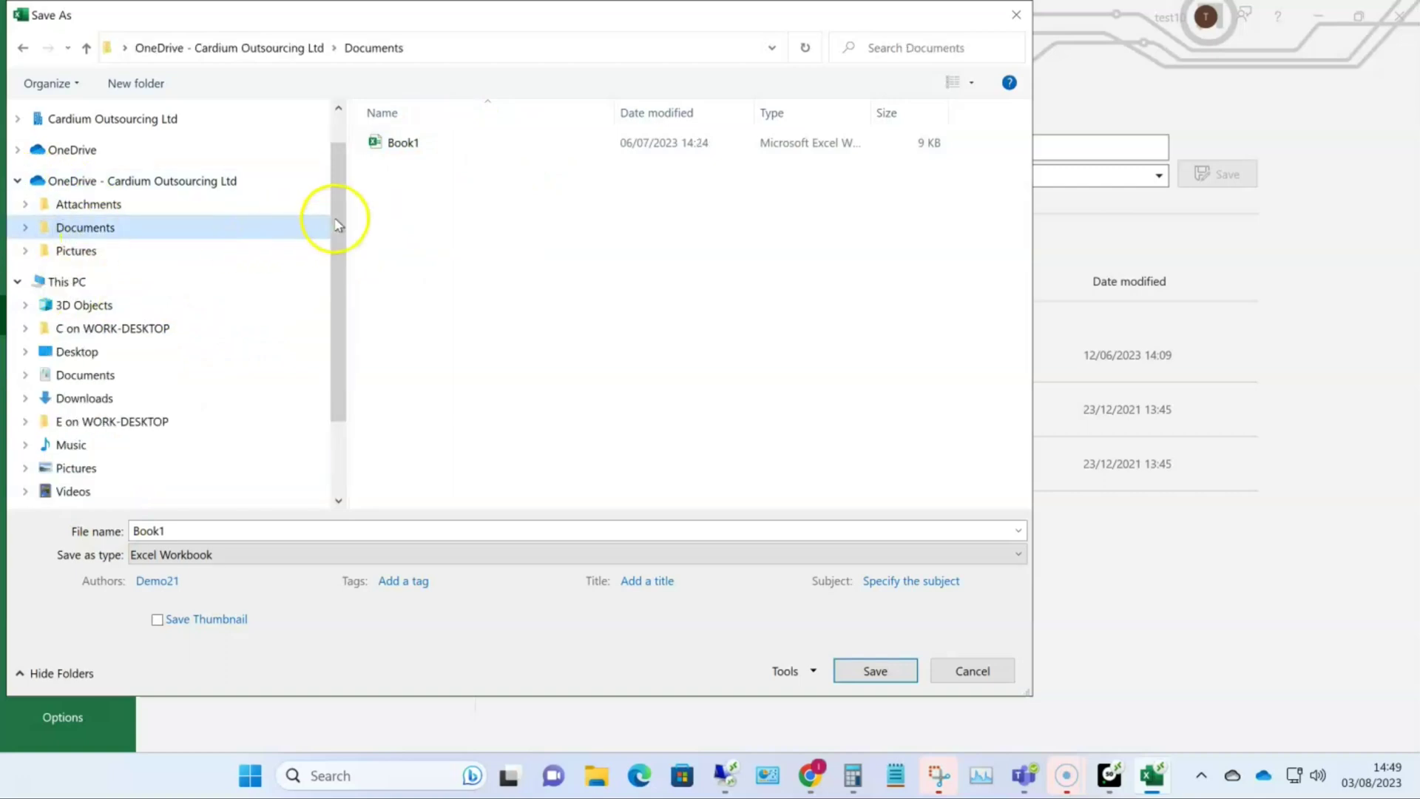
scroll(345, 179, "up", 1)
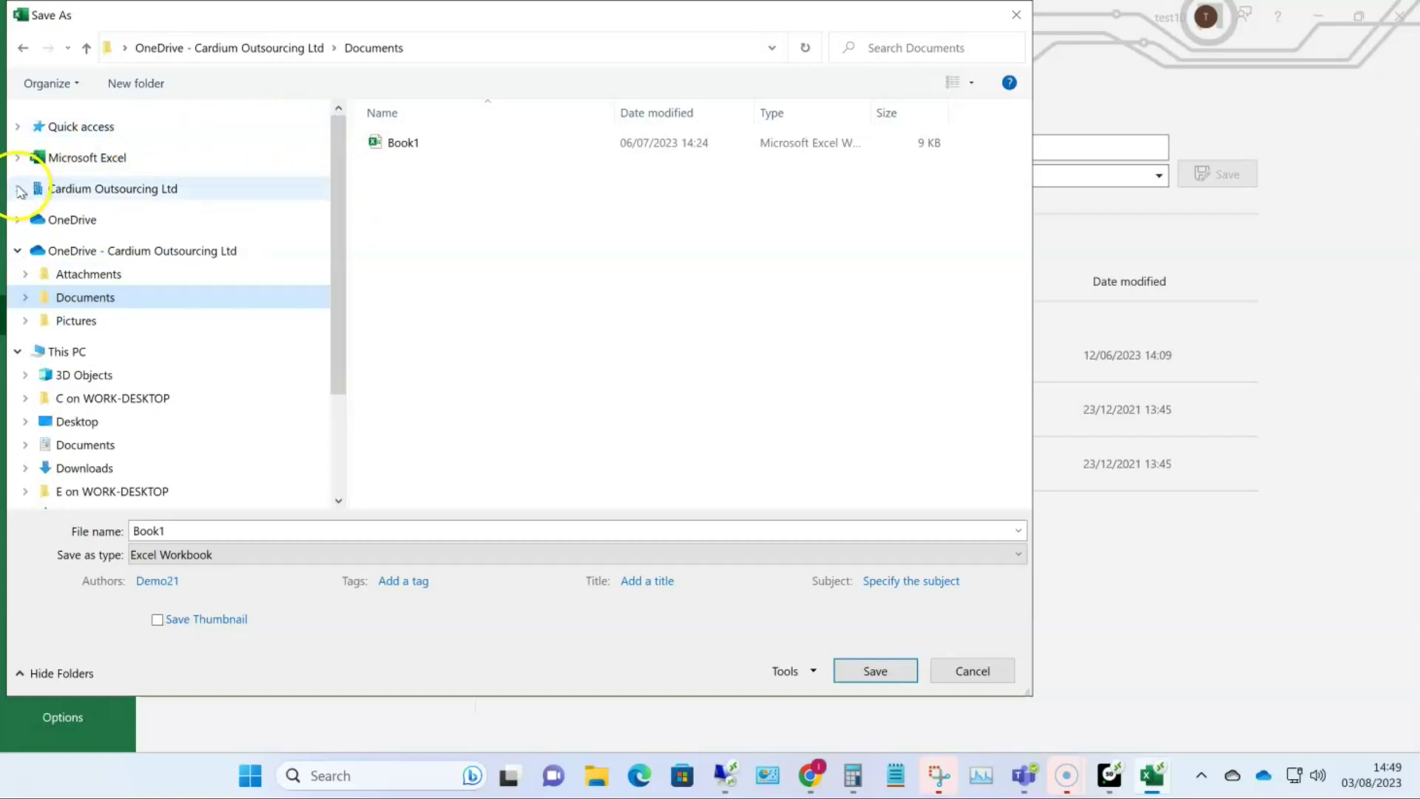
left_click(18, 189)
left_click(164, 212)
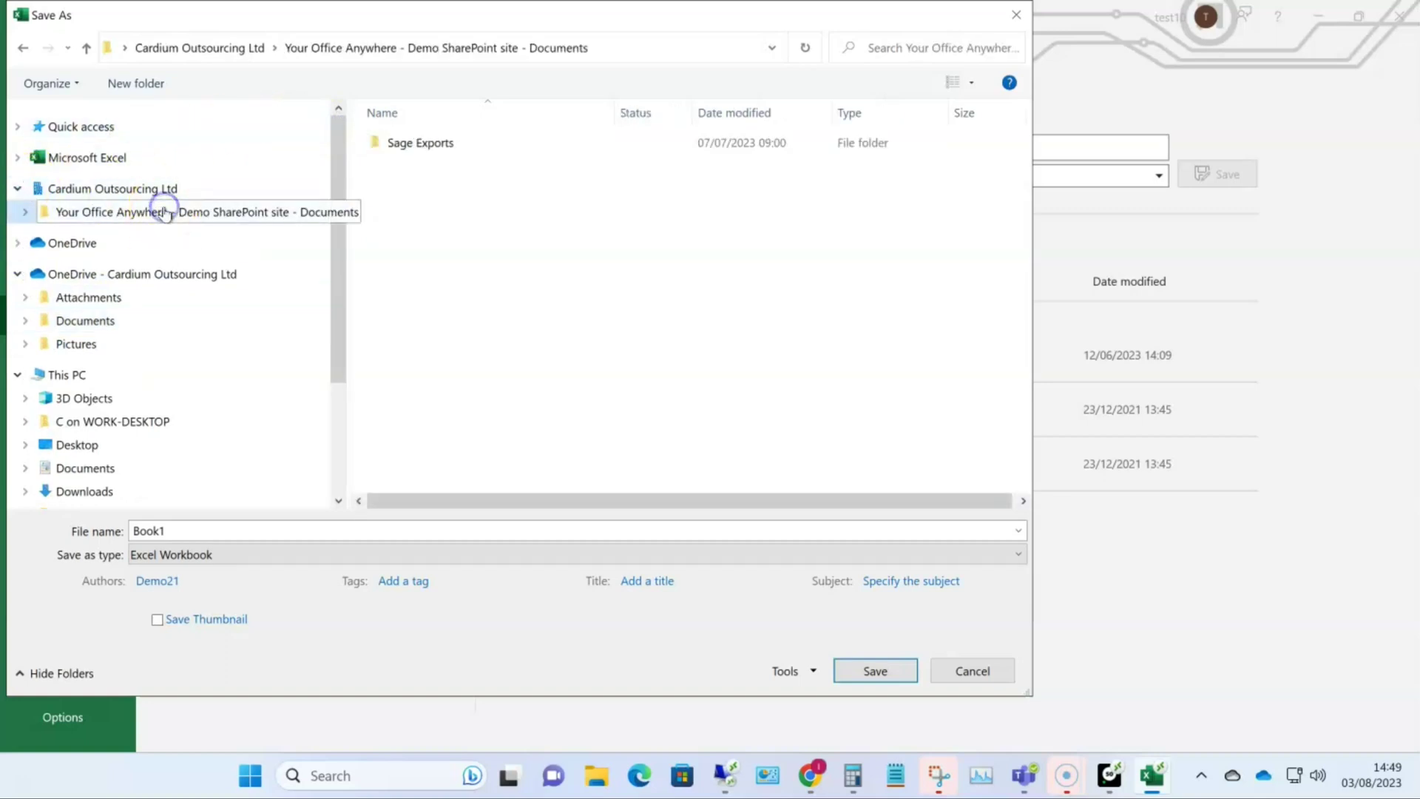
double_click(416, 142)
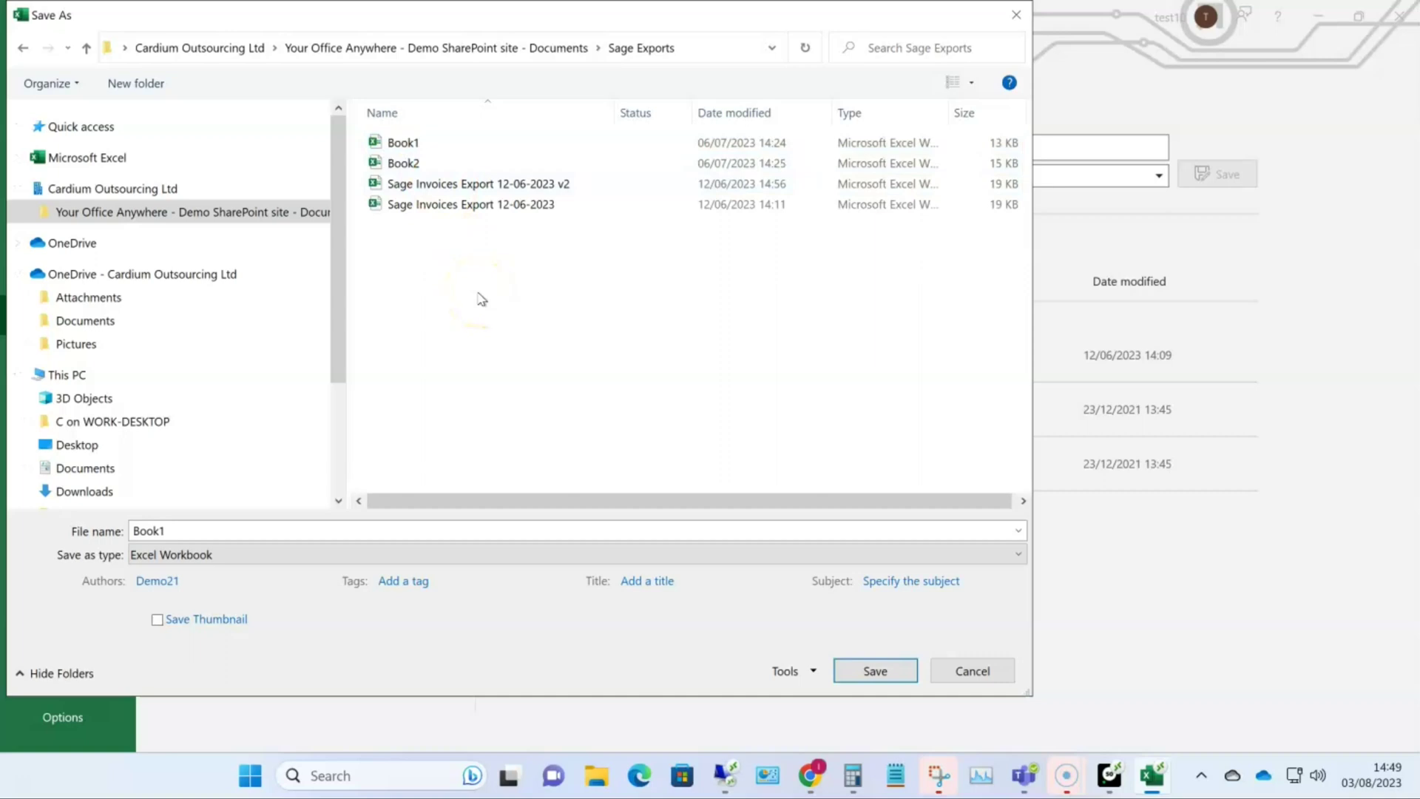
left_click(987, 672)
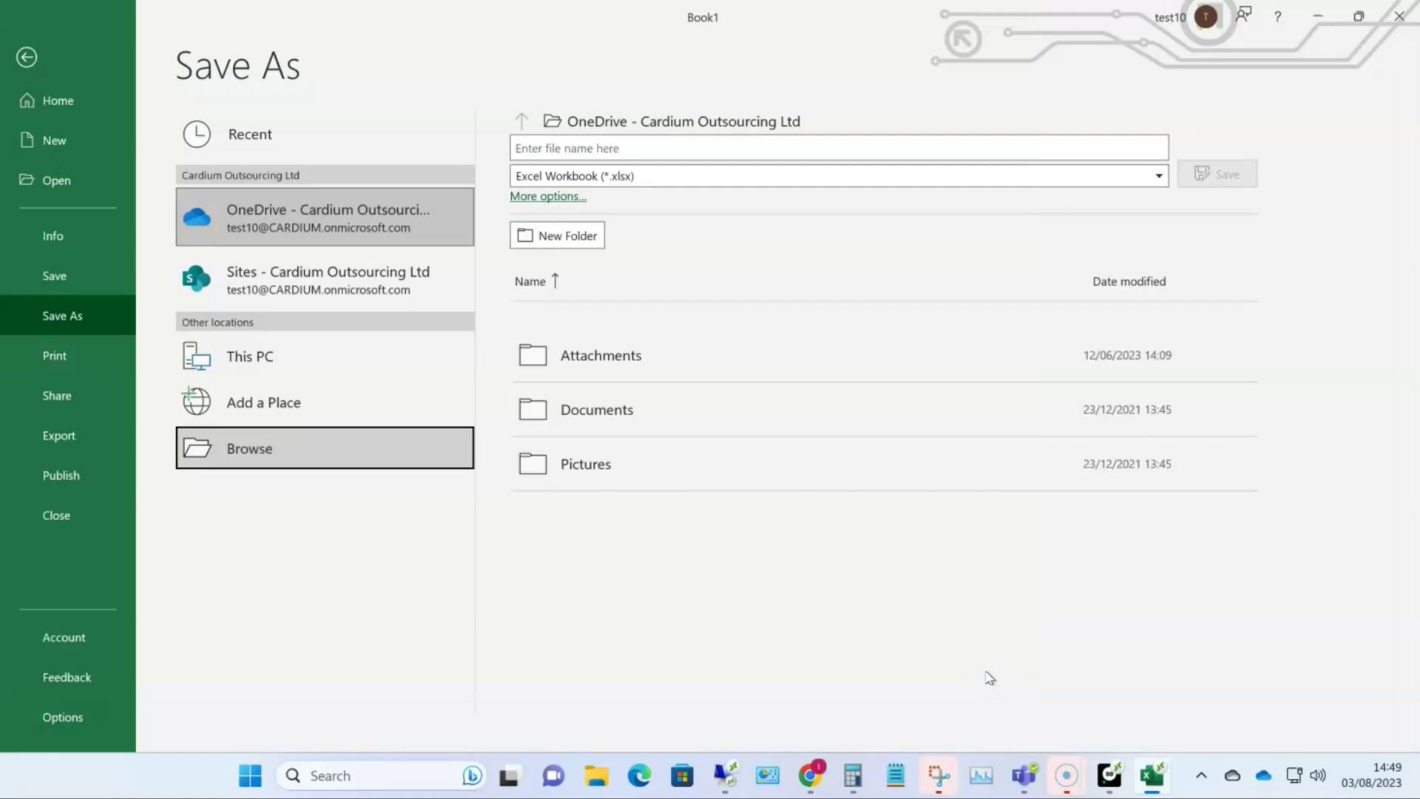
left_click(1399, 16)
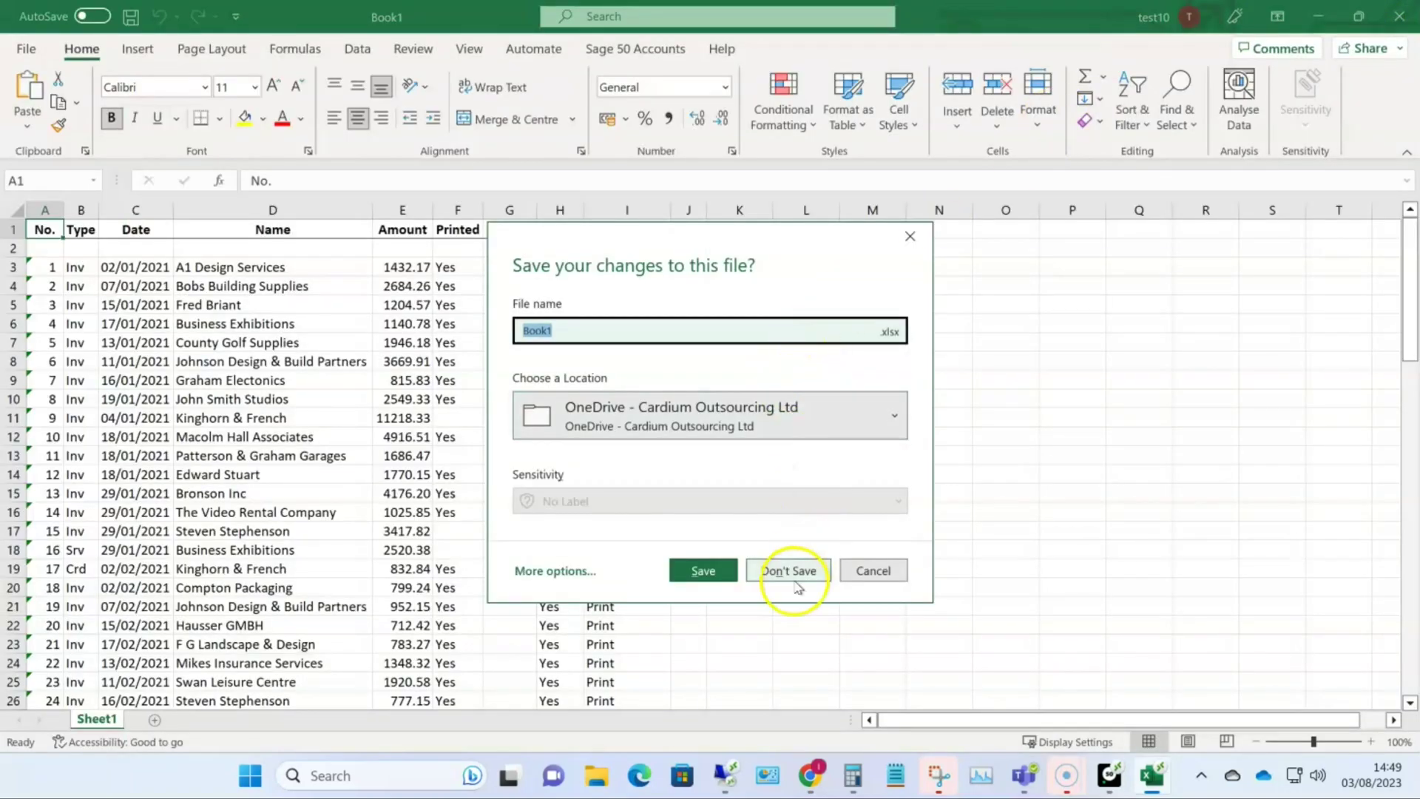
Discard the unsaved workbook and start a new blank Word document from the Start menu
left_click(788, 570)
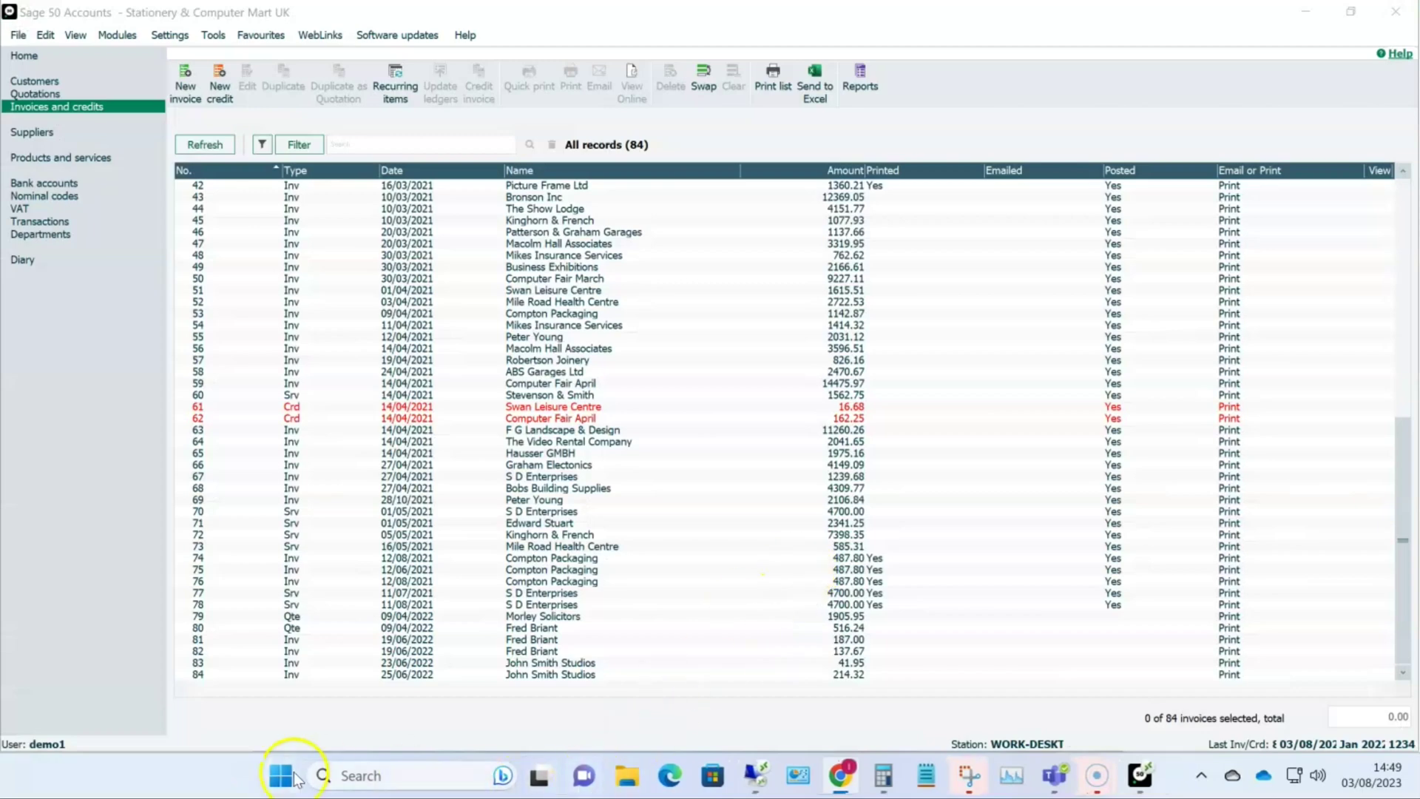
left_click(281, 775)
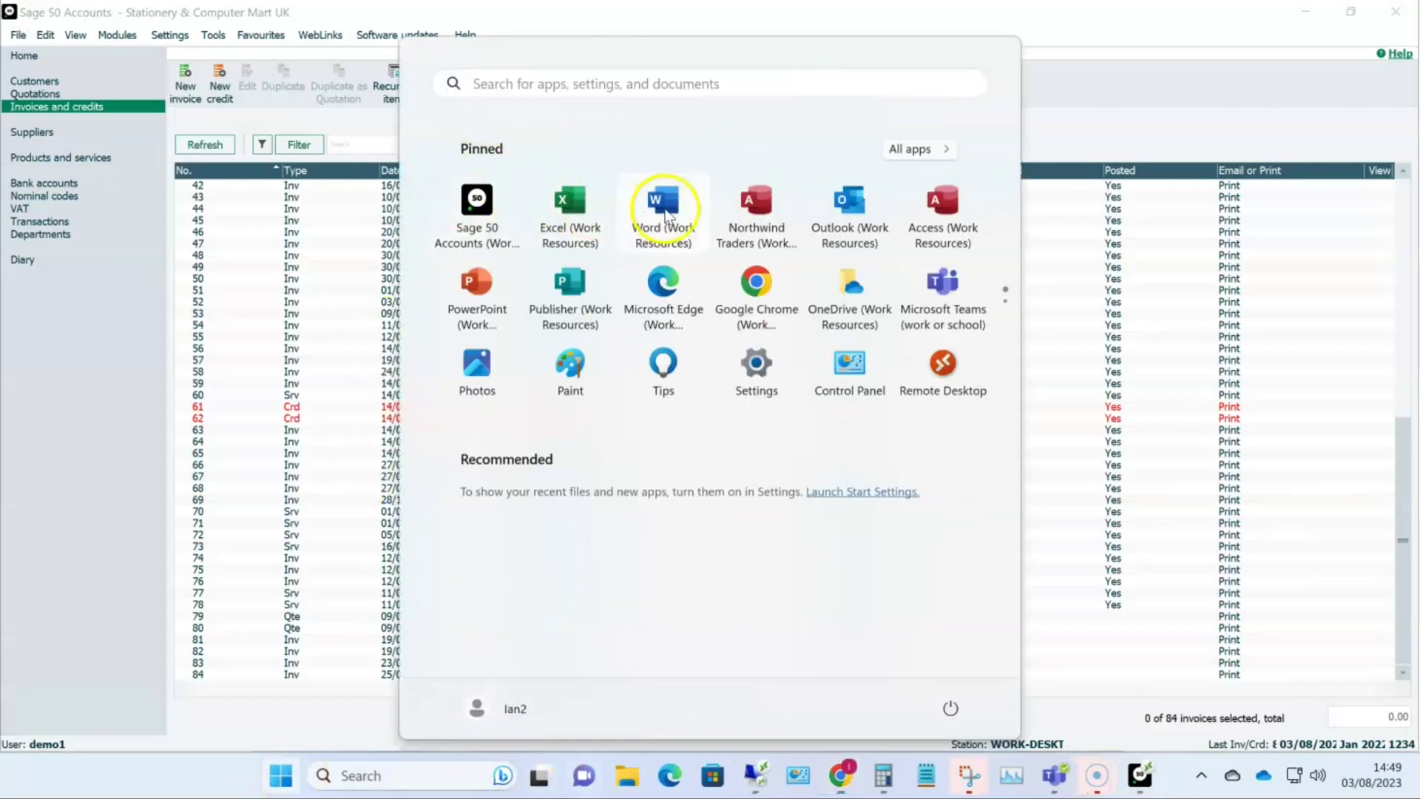
left_click(664, 207)
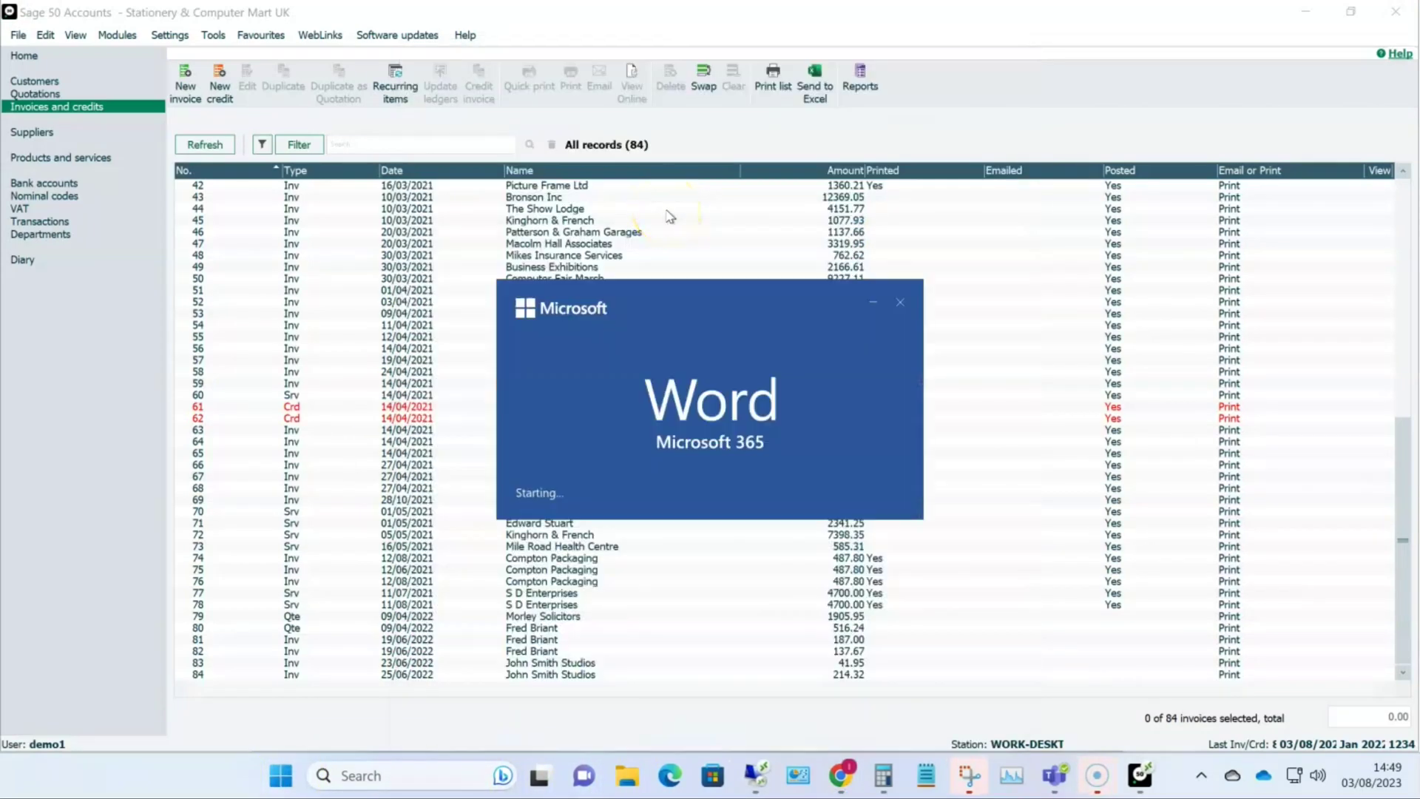
left_click(433, 286)
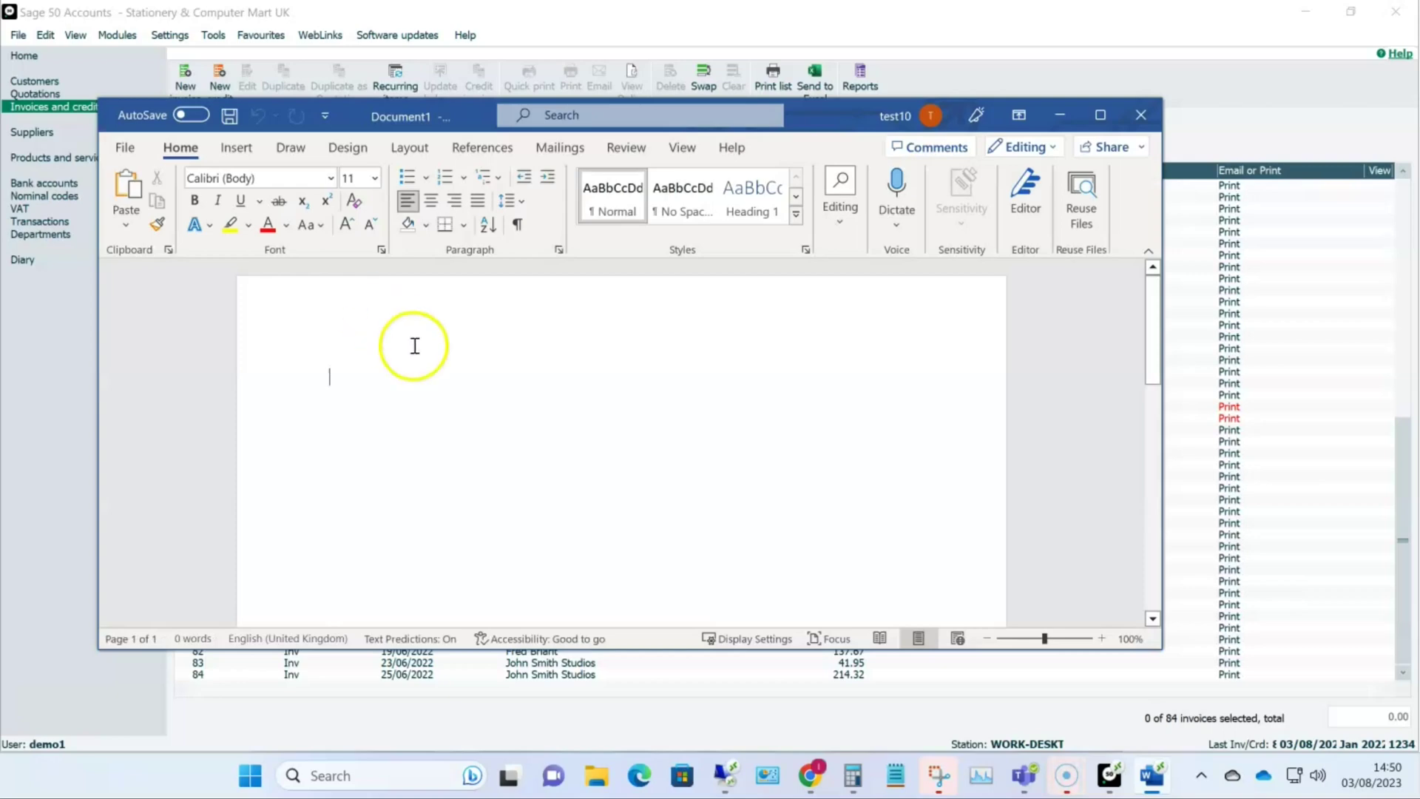
left_click(244, 782)
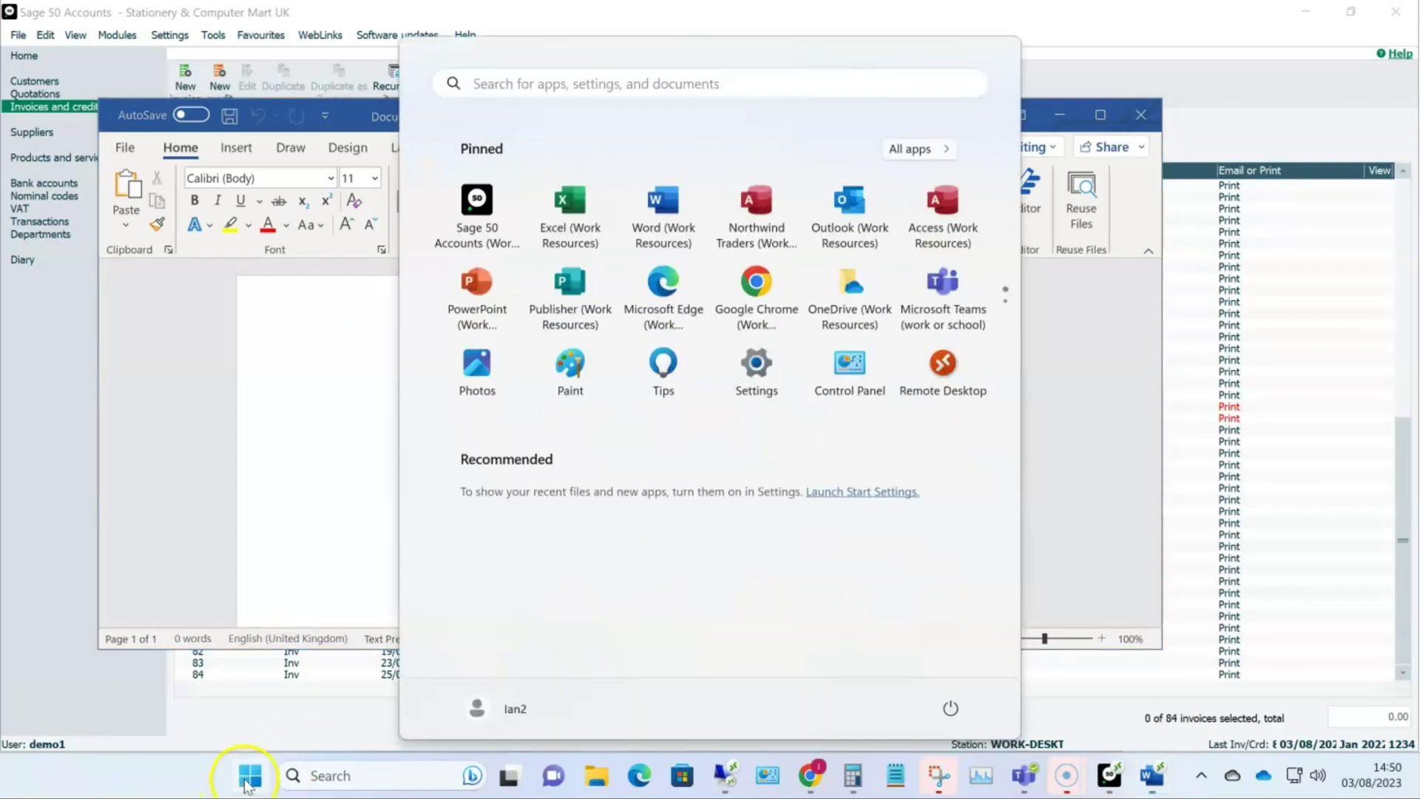
Log in to Northwind Traders, add a blank new order, then return to the Orders list
left_click(763, 211)
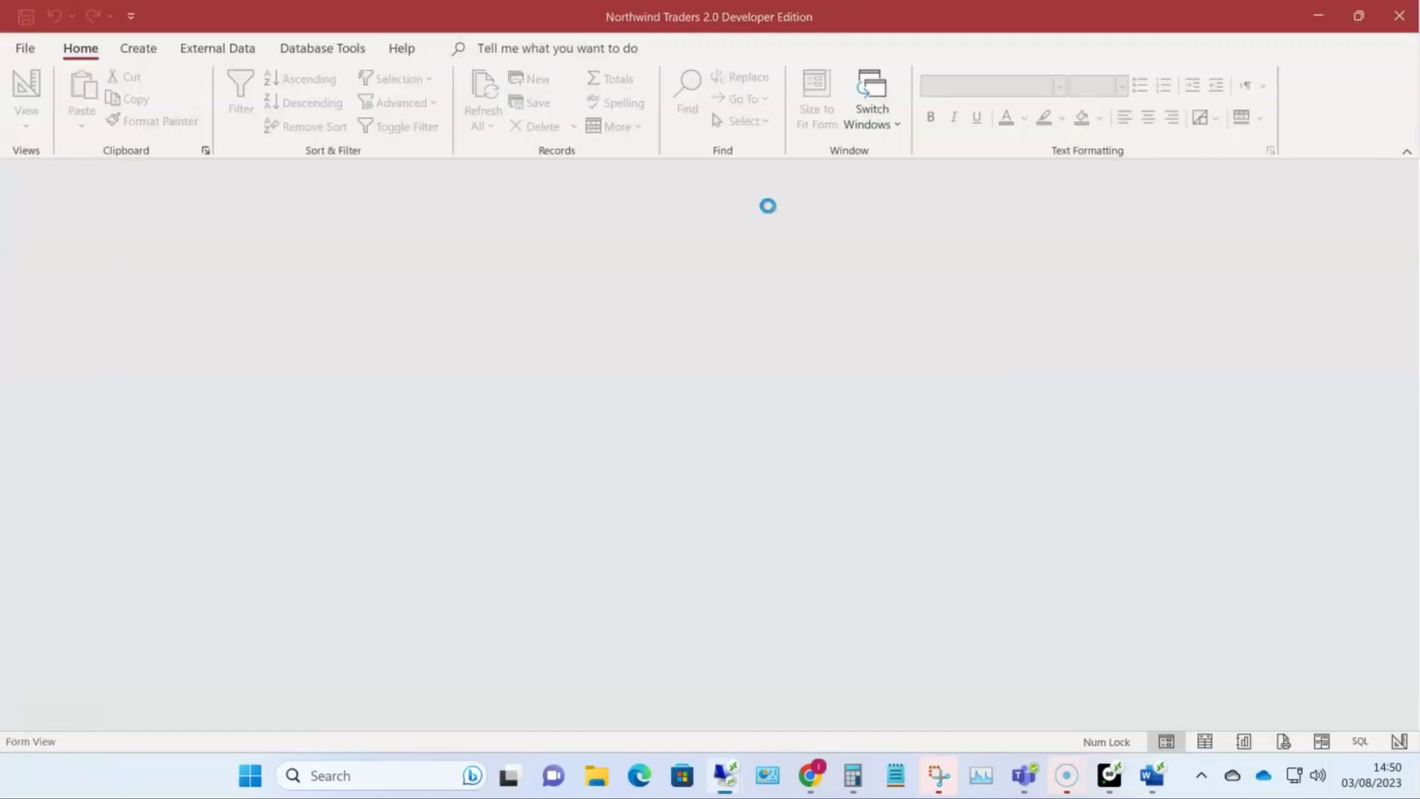
left_click(919, 305)
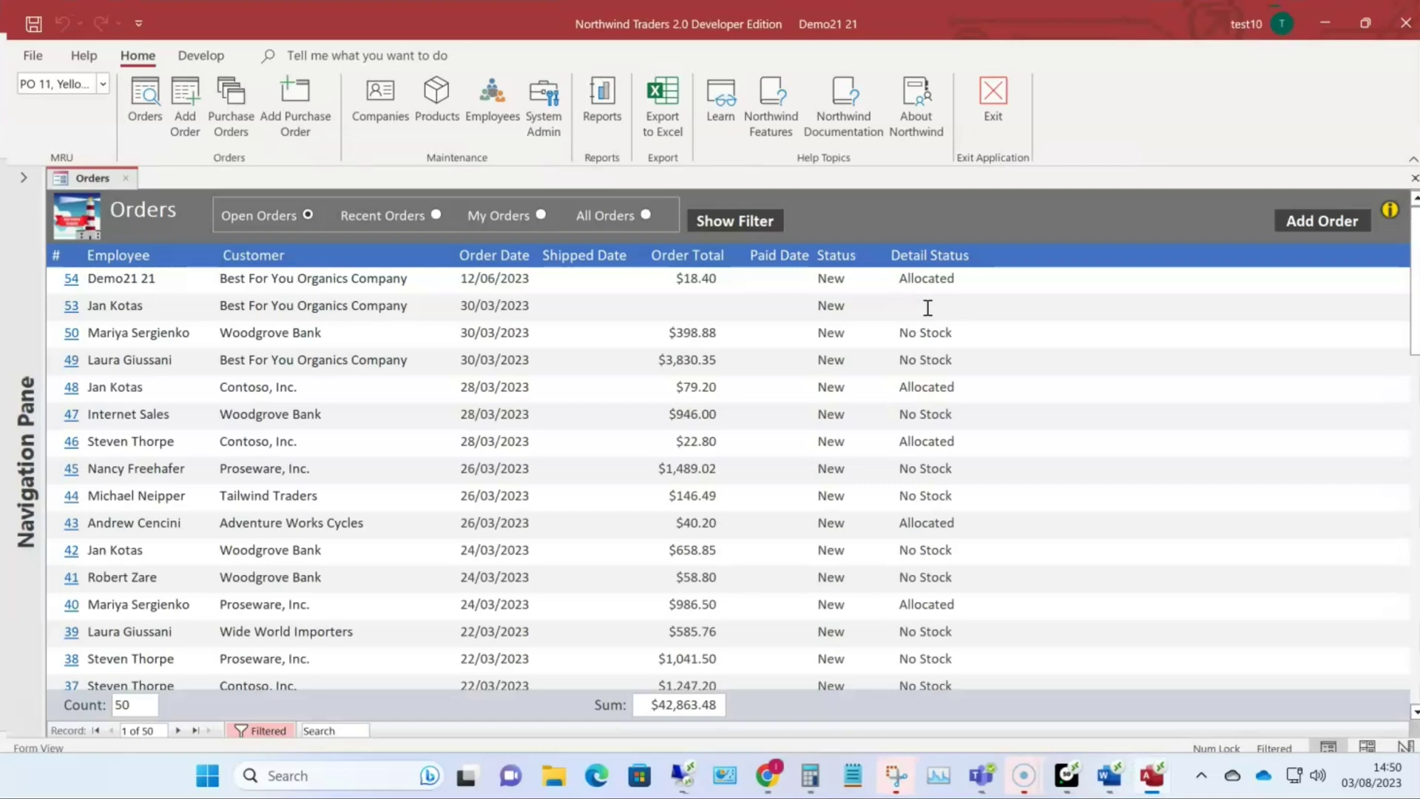
left_click(1314, 221)
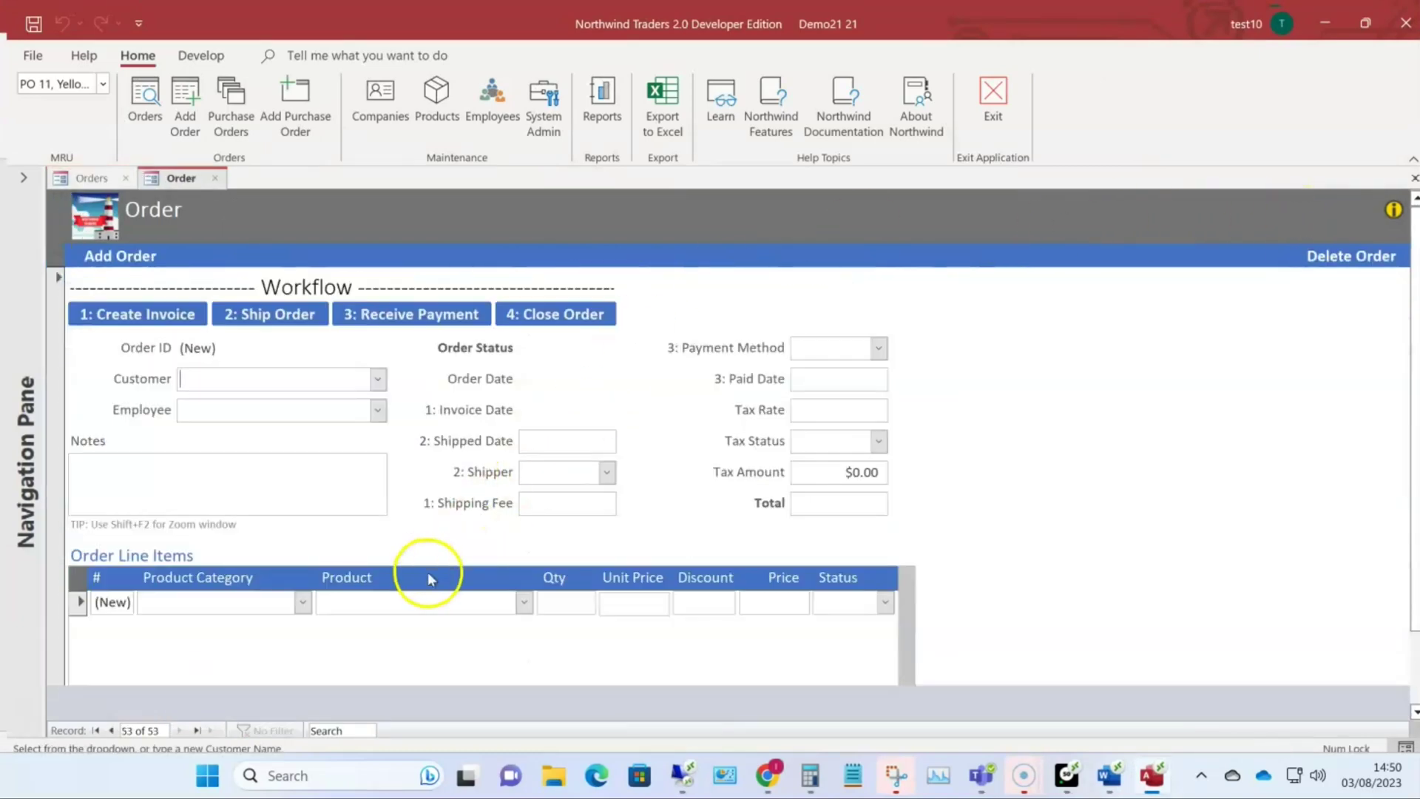
left_click(89, 179)
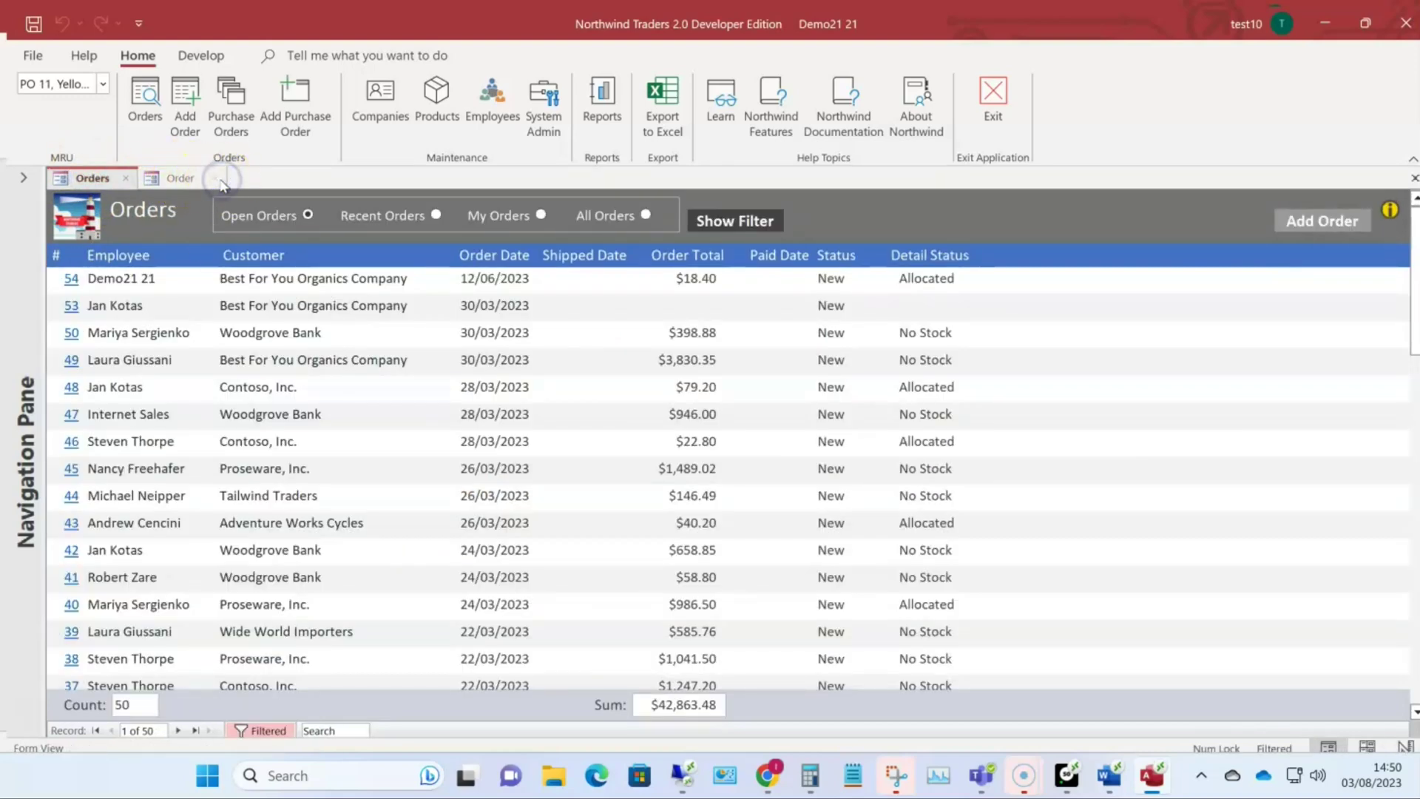
Exit Northwind, close the blank Word document and shut the Sage invoice list
left_click(1007, 98)
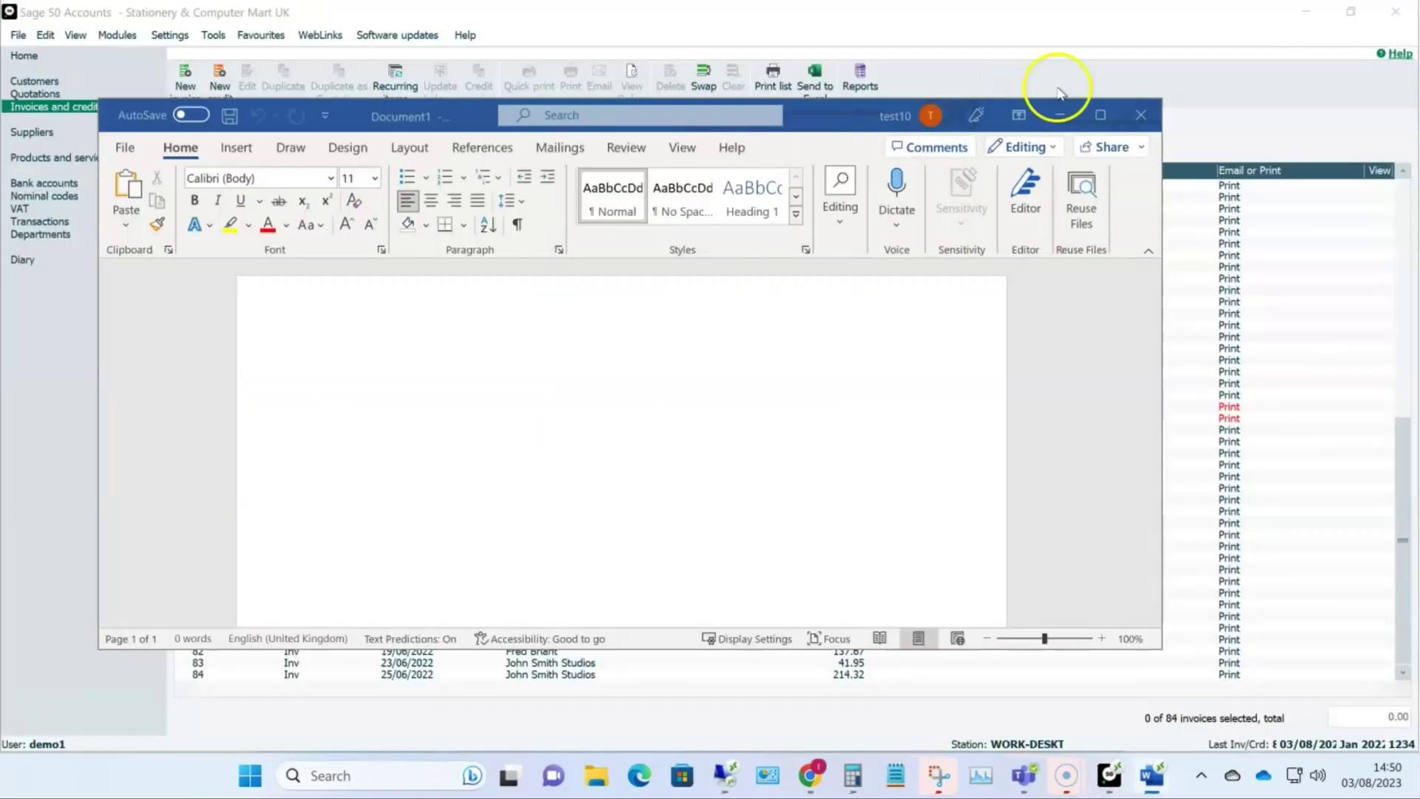
left_click(1141, 115)
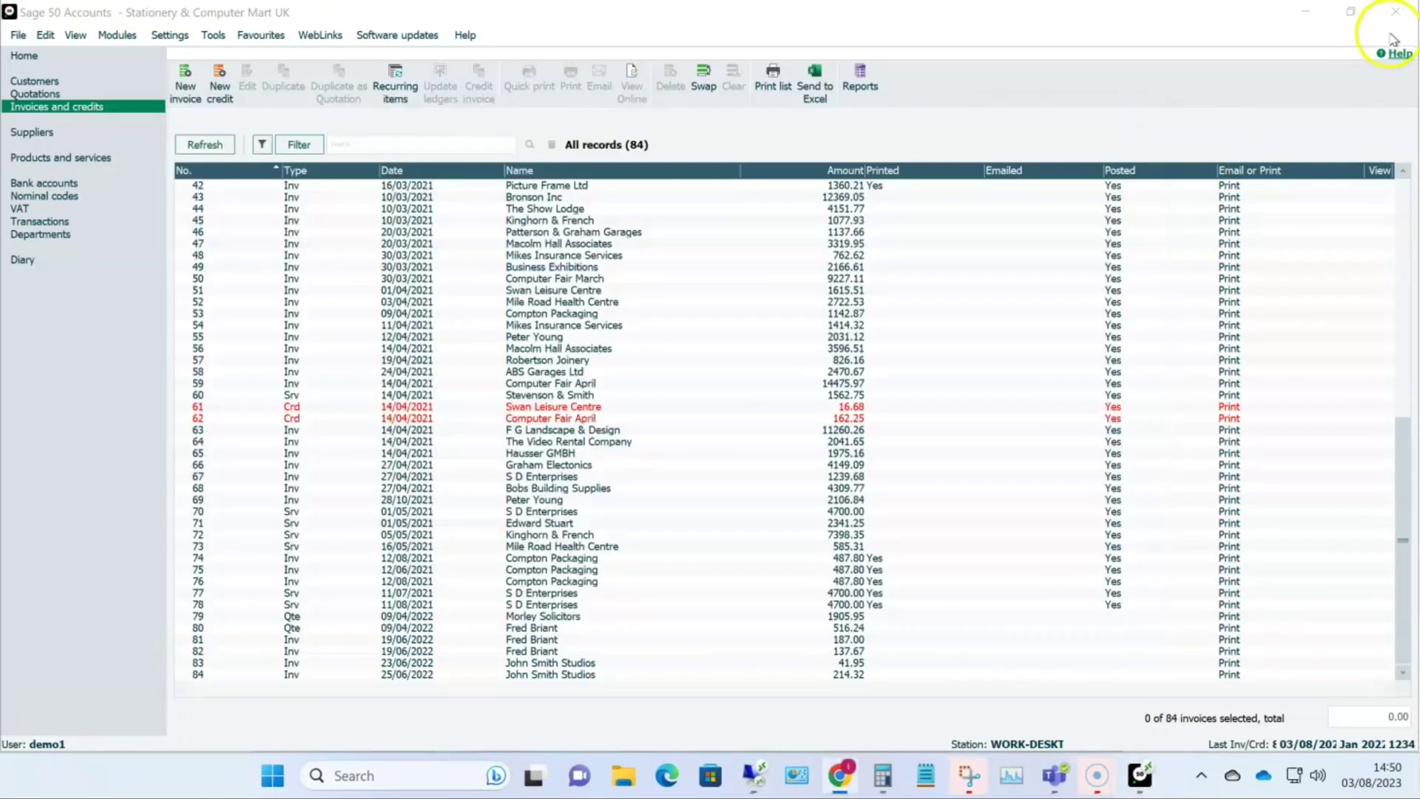
left_click(1396, 14)
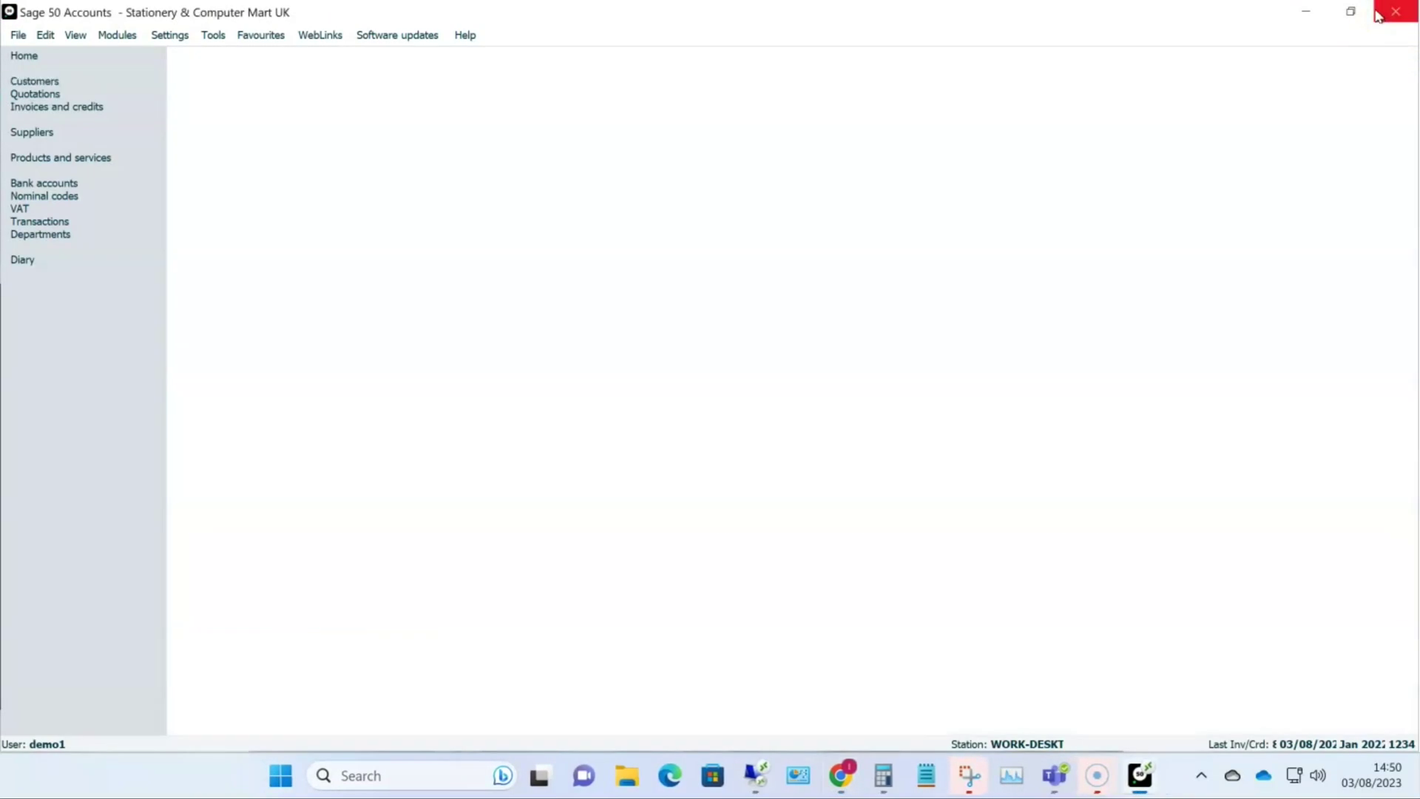